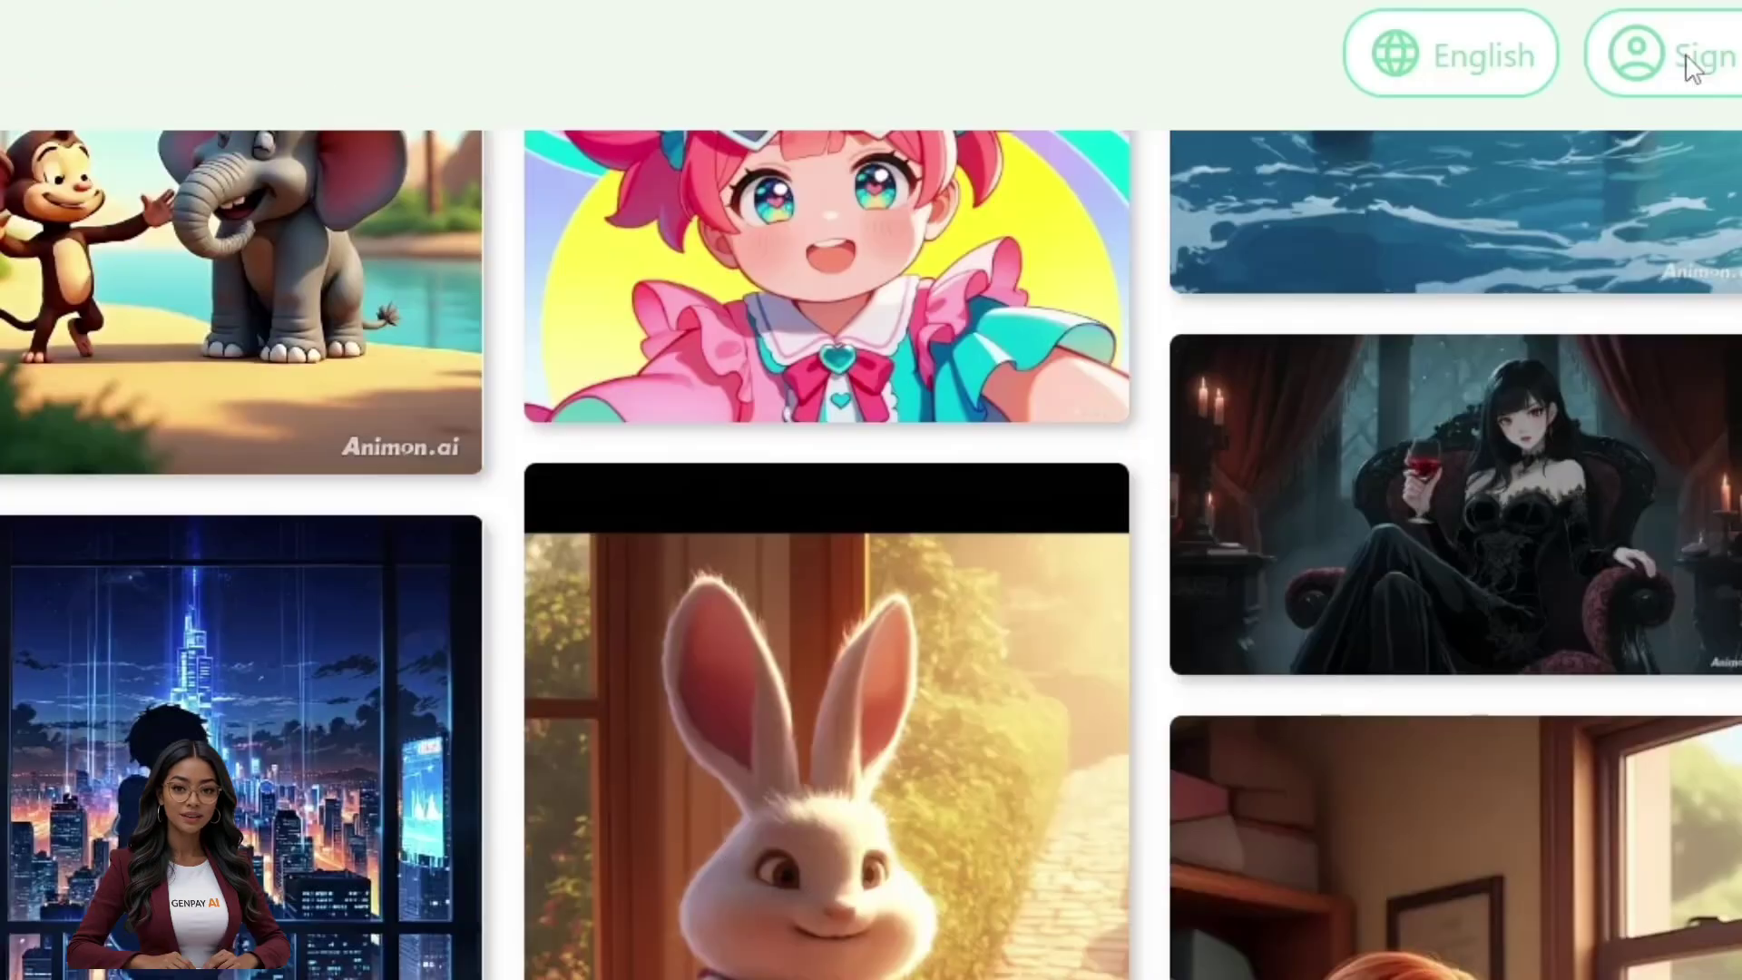
Sign in, preview the monkey and elephant clip on Explore, then go to Image > Anime
{"action": "left_click", "coordinate": [1689, 62]}
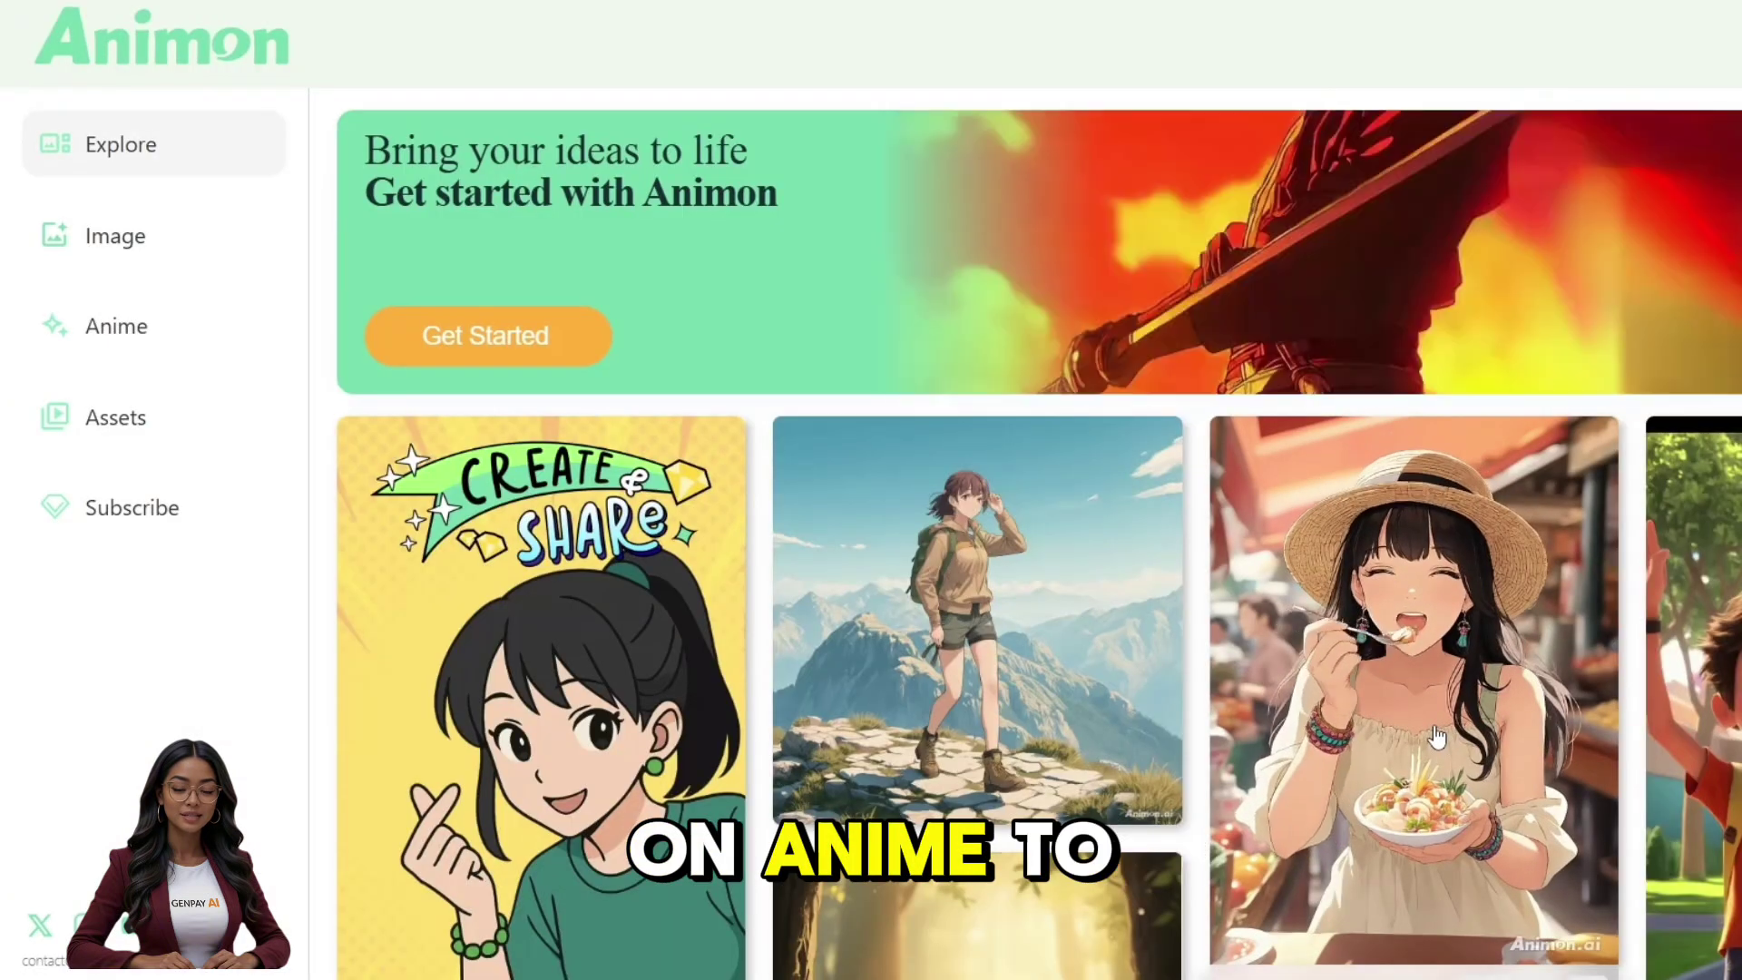
{"action": "scroll", "coordinate": [1431, 598], "scroll_direction": "down", "scroll_amount": 8}
{"action": "scroll", "coordinate": [1431, 599], "scroll_direction": "down", "scroll_amount": 3}
{"action": "left_click", "coordinate": [983, 757]}
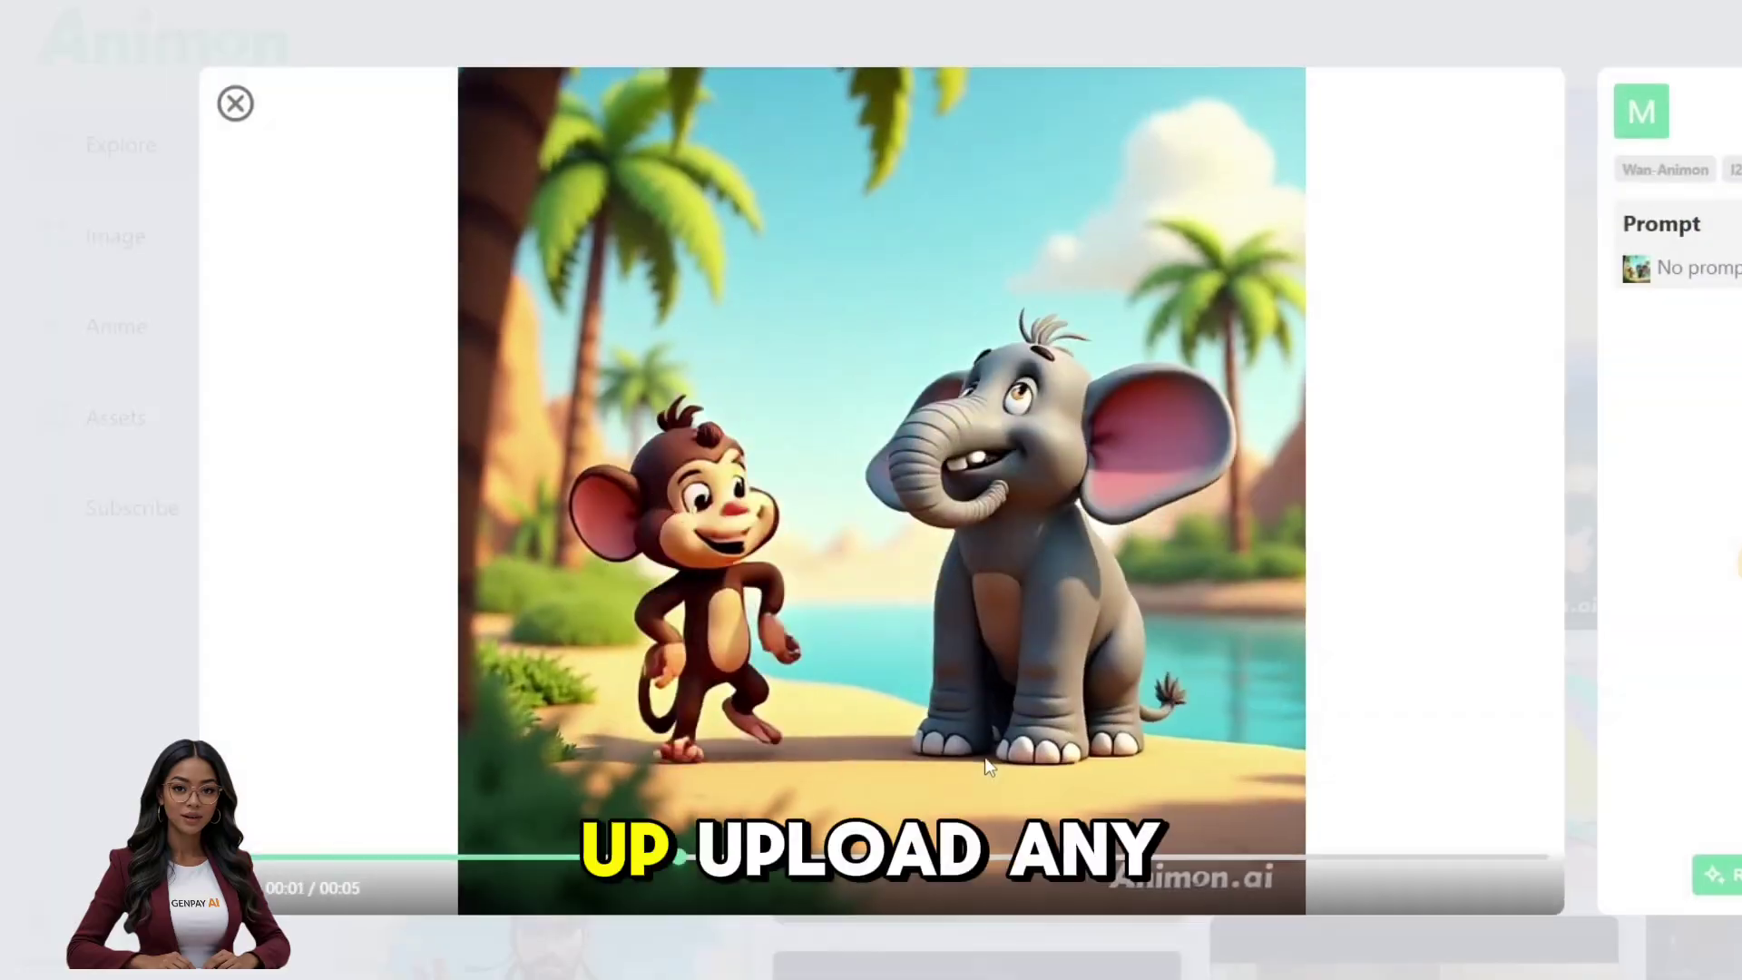
{"action": "left_click", "coordinate": [233, 103]}
{"action": "left_click", "coordinate": [115, 236]}
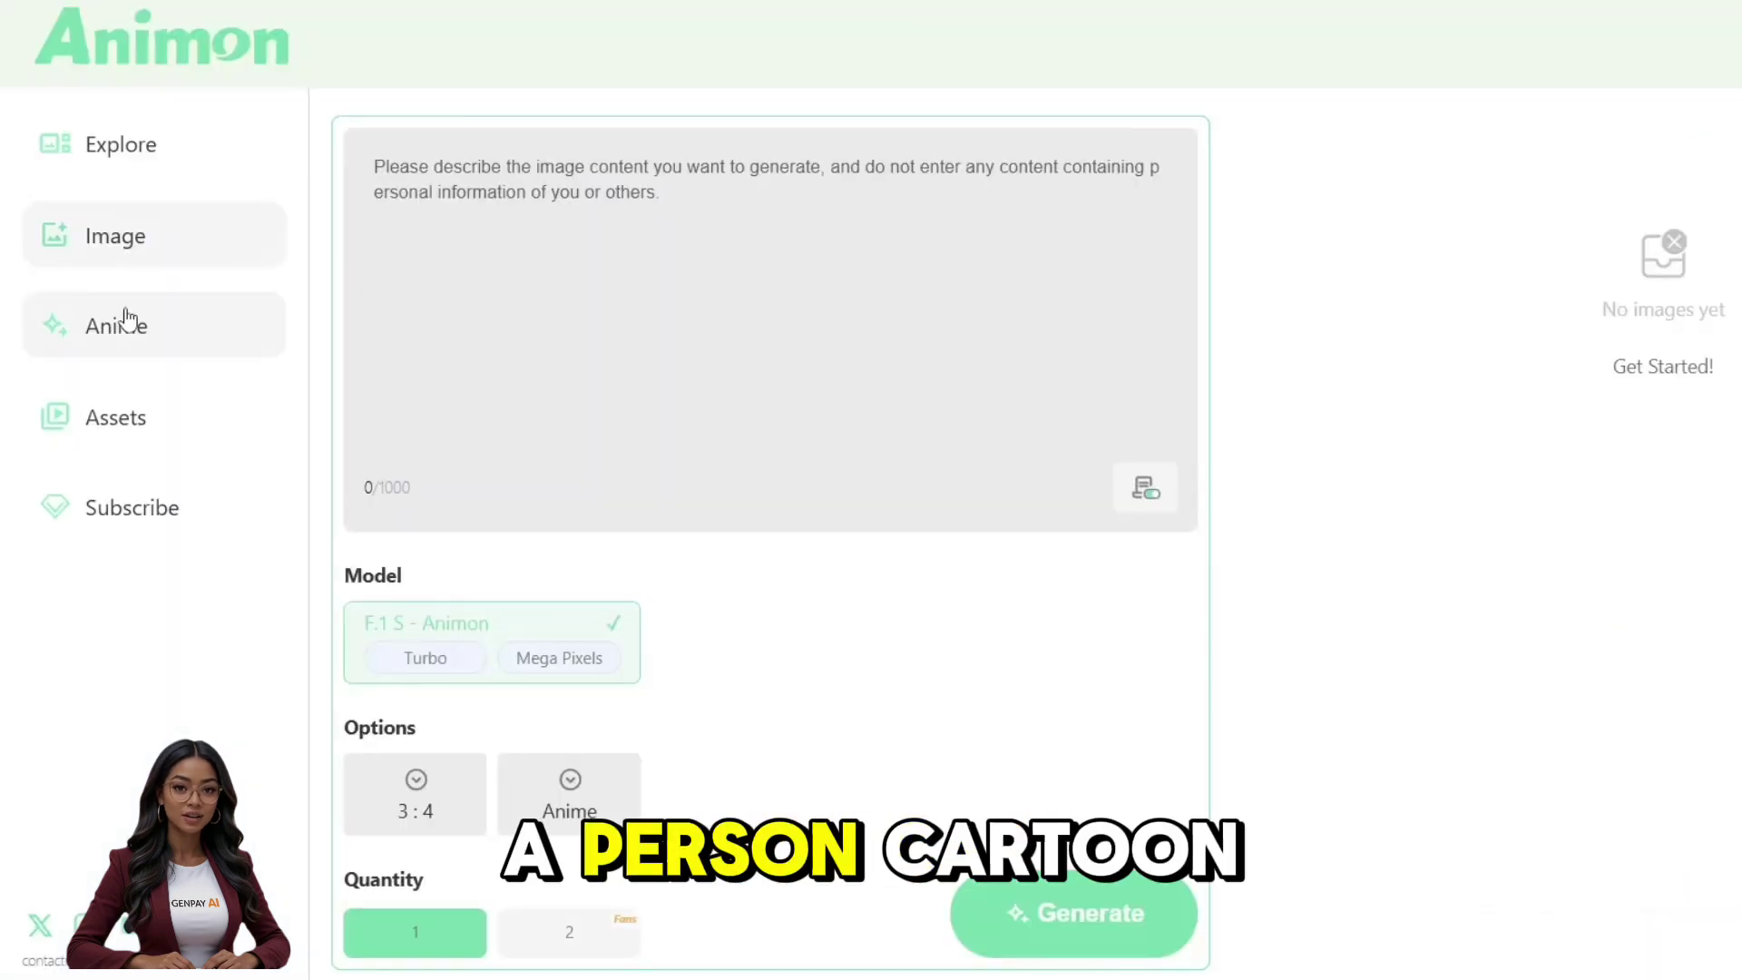
{"action": "left_click", "coordinate": [128, 317]}
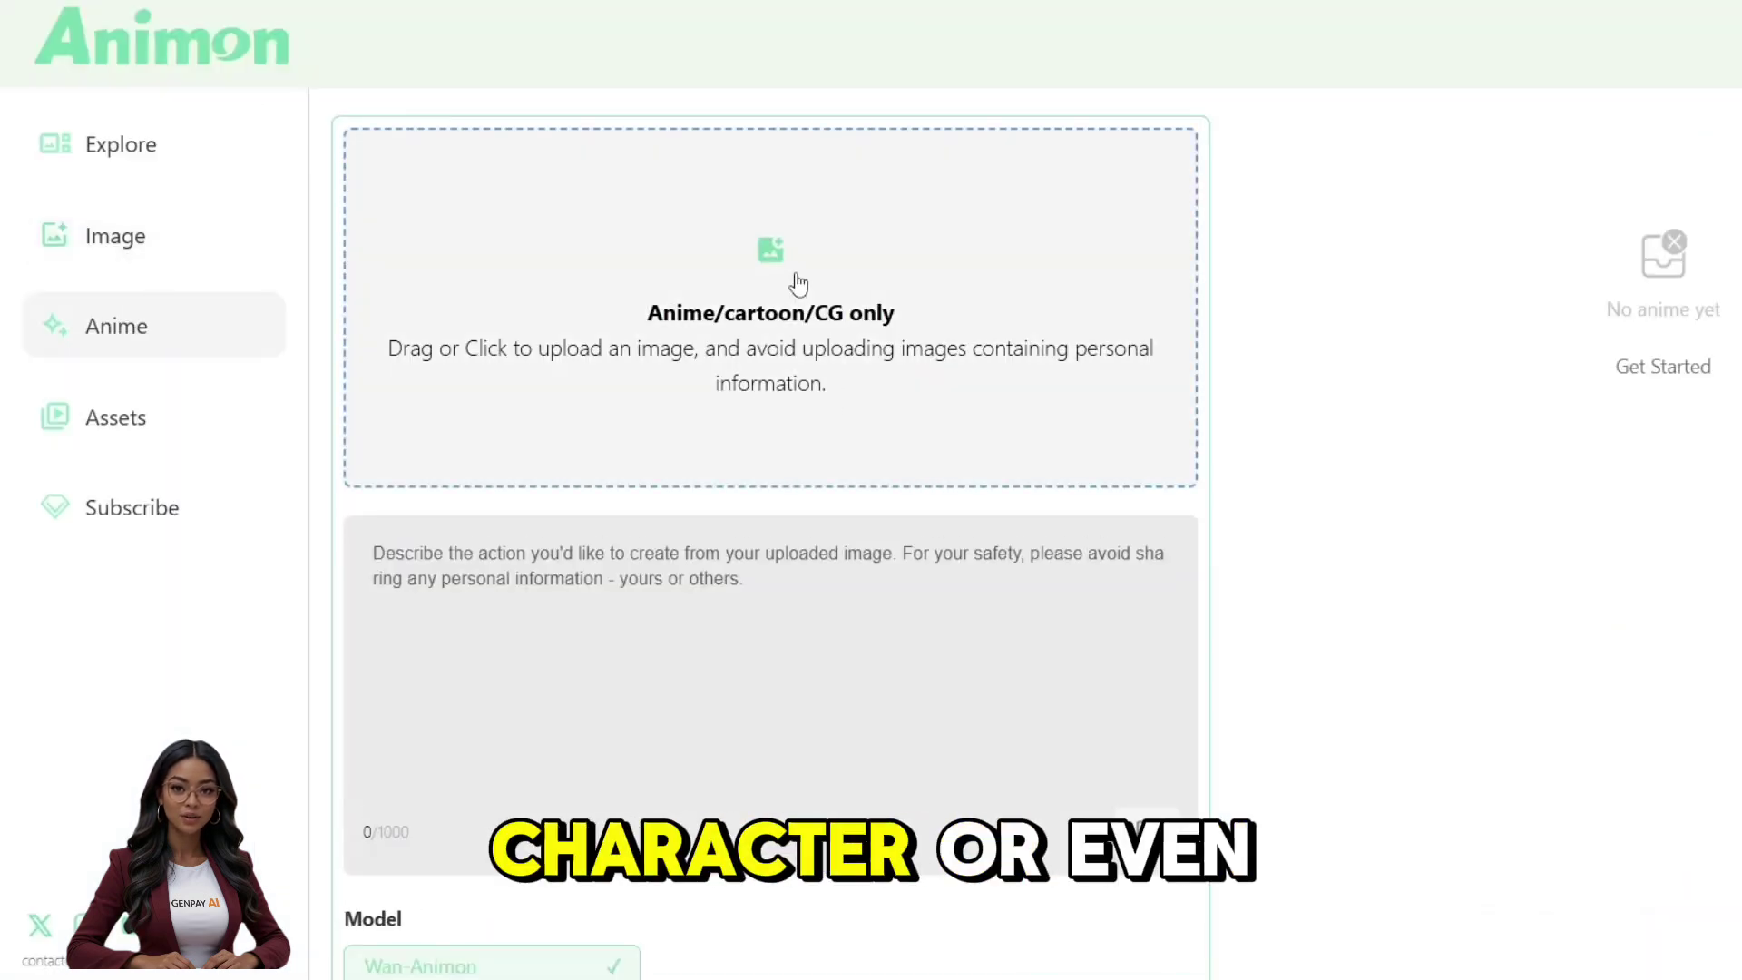
Upload the beach girl picture and paste the 679-character tropical-beach action description, keeping Wan-Animon
{"action": "left_click", "coordinate": [790, 279]}
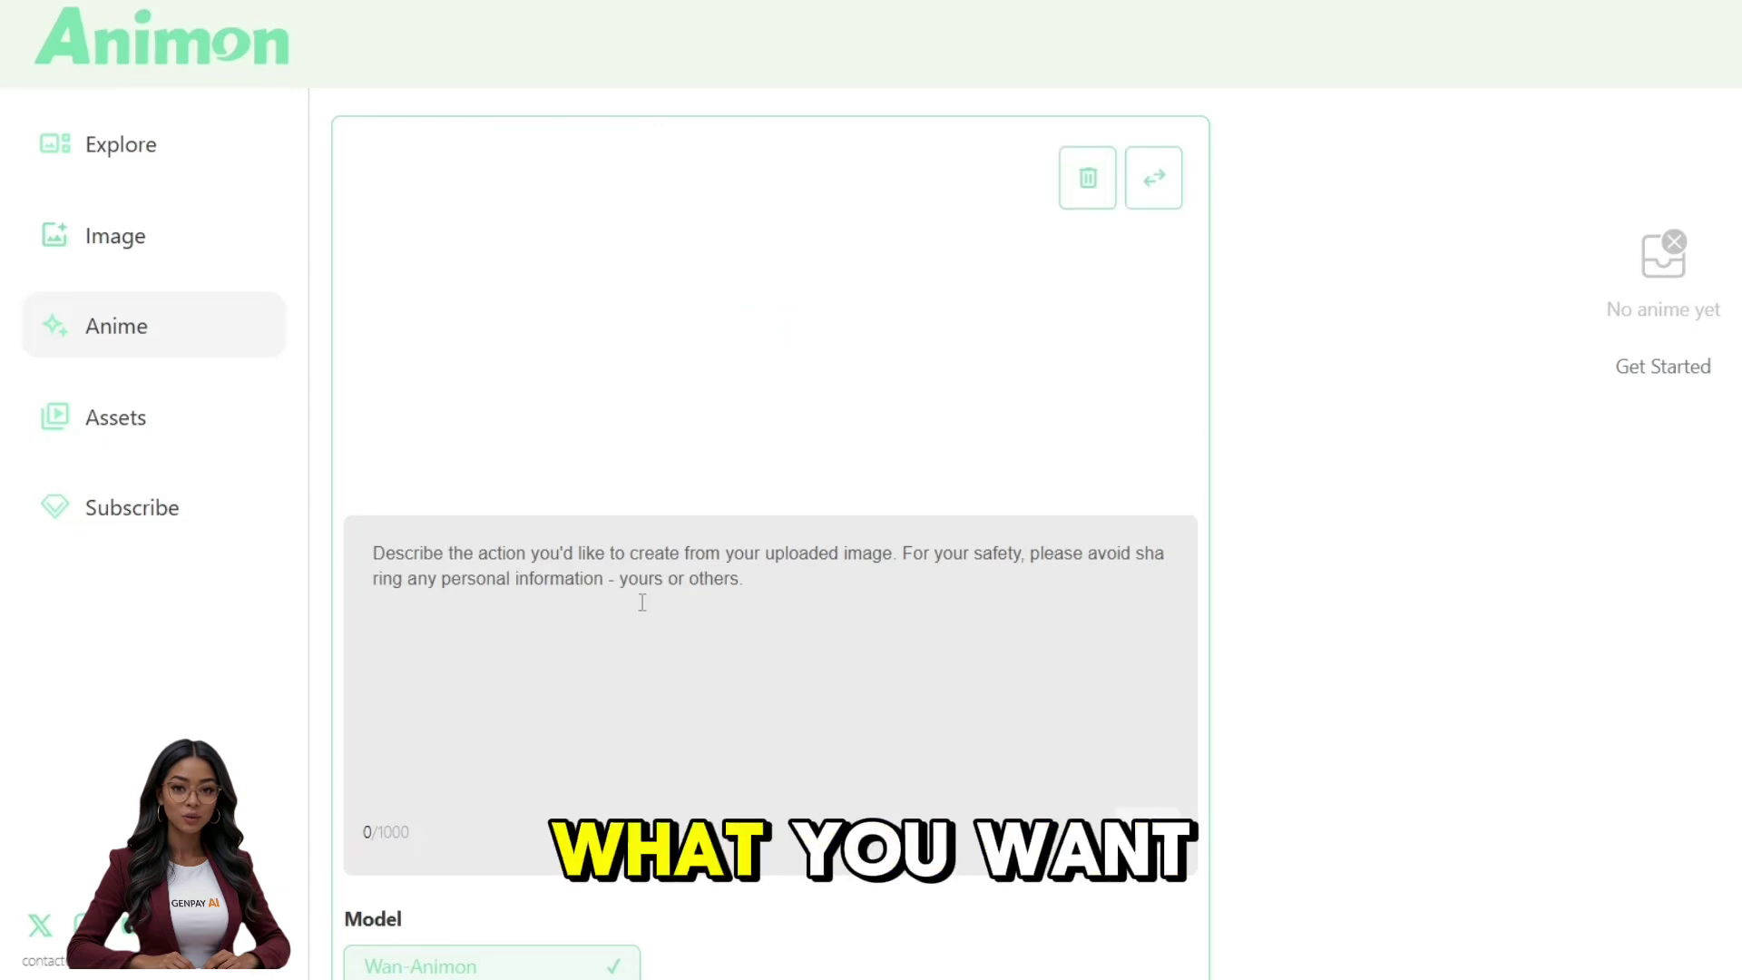
{"action": "left_click", "coordinate": [752, 589]}
{"action": "type", "text": "On a warm tropical beach, the island girl runs barefoot into the sparkling ocean, her laughter blending with the sound of the crashing waves. Her long wavy hair bounces as she splashes through the shallows, eyes full of wonder. A cheerful bunny hops beside her, kicking tiny splashes into the air, while a baby turtle glides gently through the surf at her feet. The golden sun reflects off the water as she twirls, sending shimmering droplets flying all around. The scene feels magical — pure joy, freedom, and playfulness captured in every splash. As the sun begins to dip lower, casting soft rays across the water, their laughter fills the beach like music carried on the wind."}
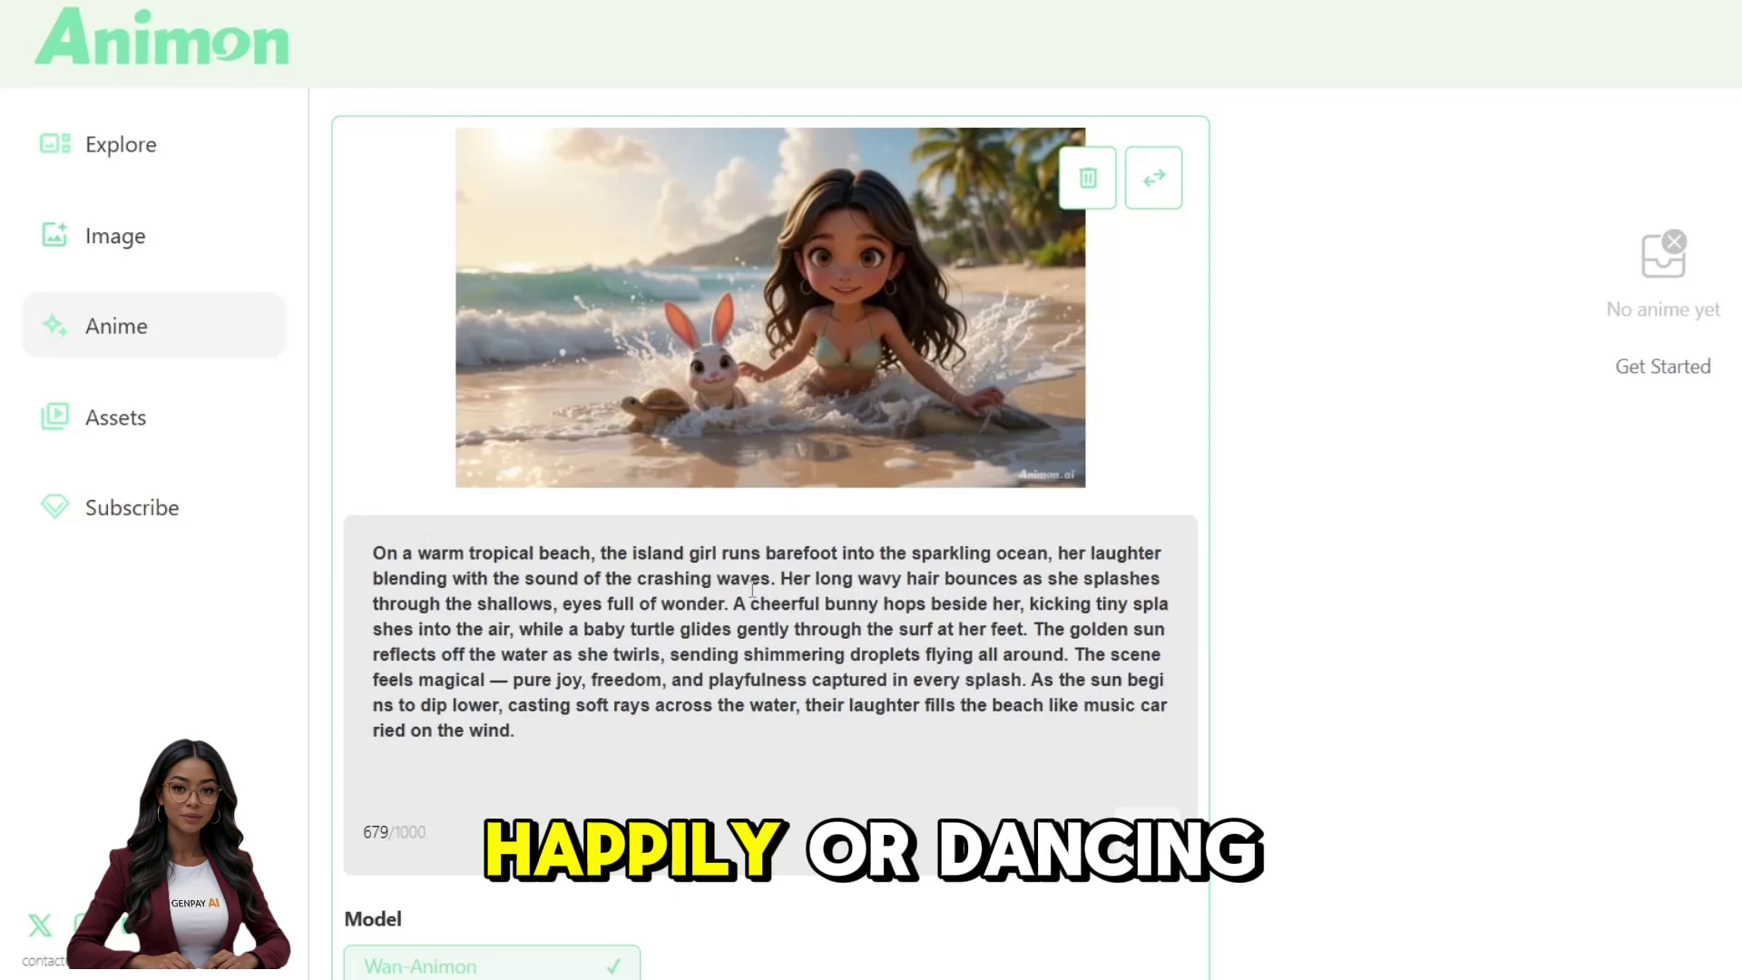
{"action": "scroll", "coordinate": [752, 590], "scroll_direction": "down", "scroll_amount": 1}
{"action": "scroll", "coordinate": [752, 589], "scroll_direction": "down", "scroll_amount": 2}
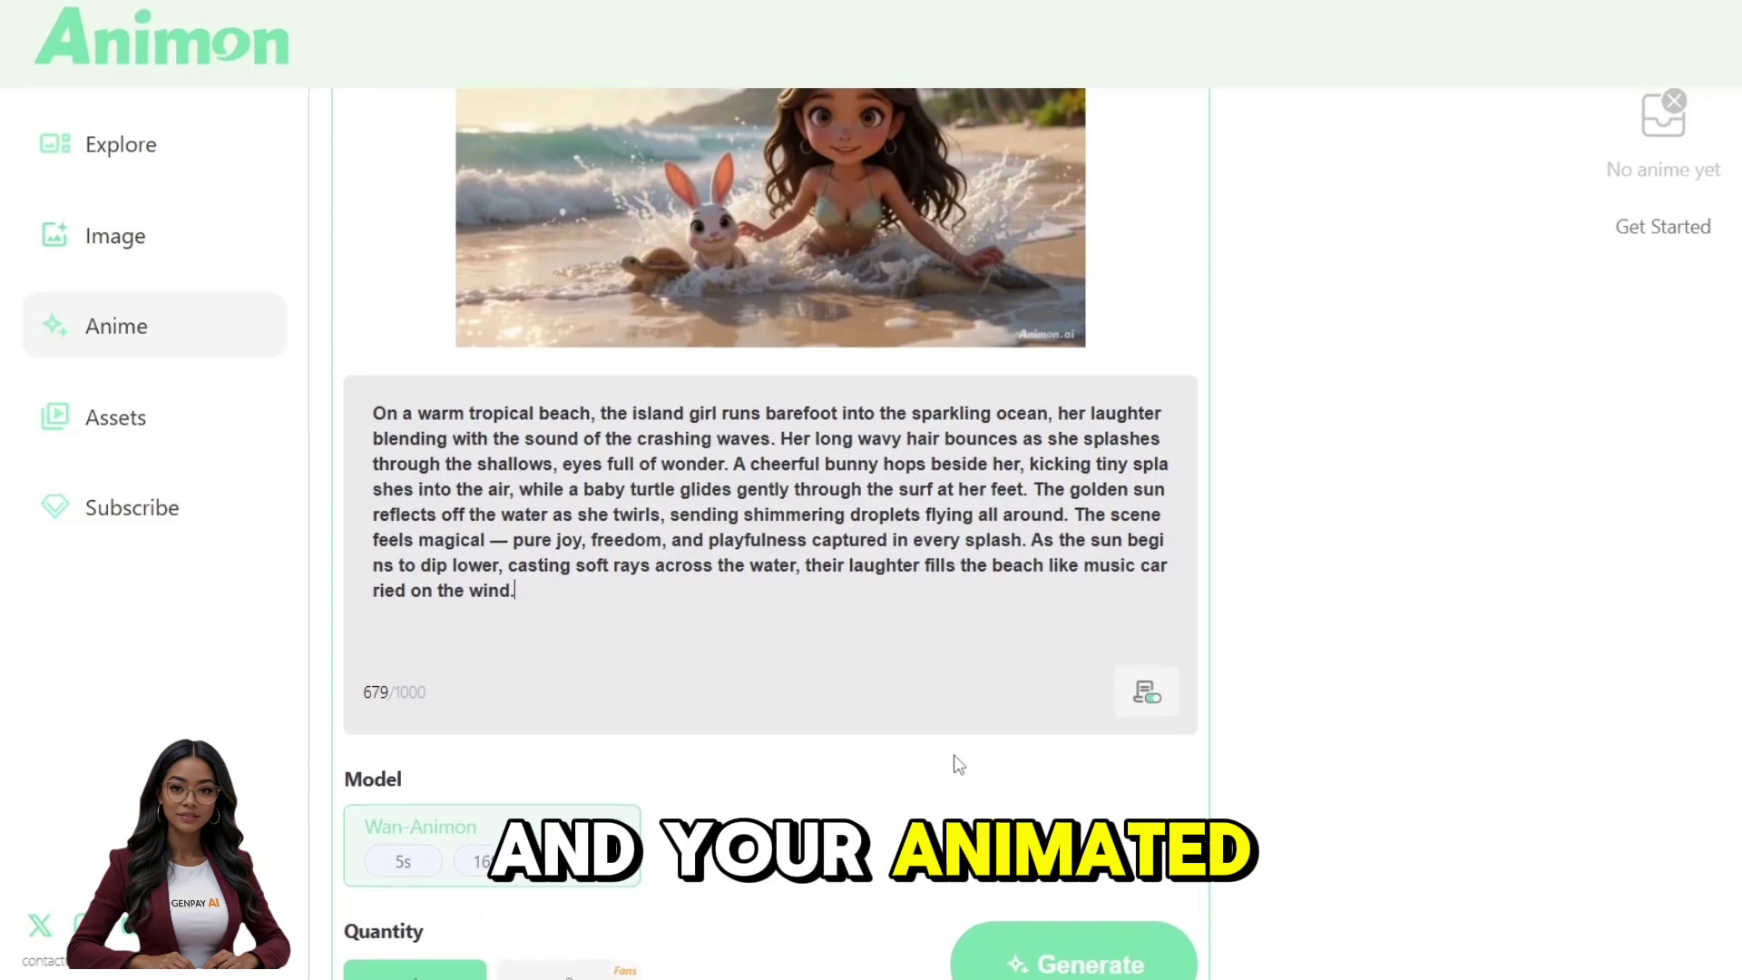
{"action": "scroll", "coordinate": [958, 771], "scroll_direction": "up", "scroll_amount": 2}
{"action": "scroll", "coordinate": [958, 793], "scroll_direction": "down", "scroll_amount": 2}
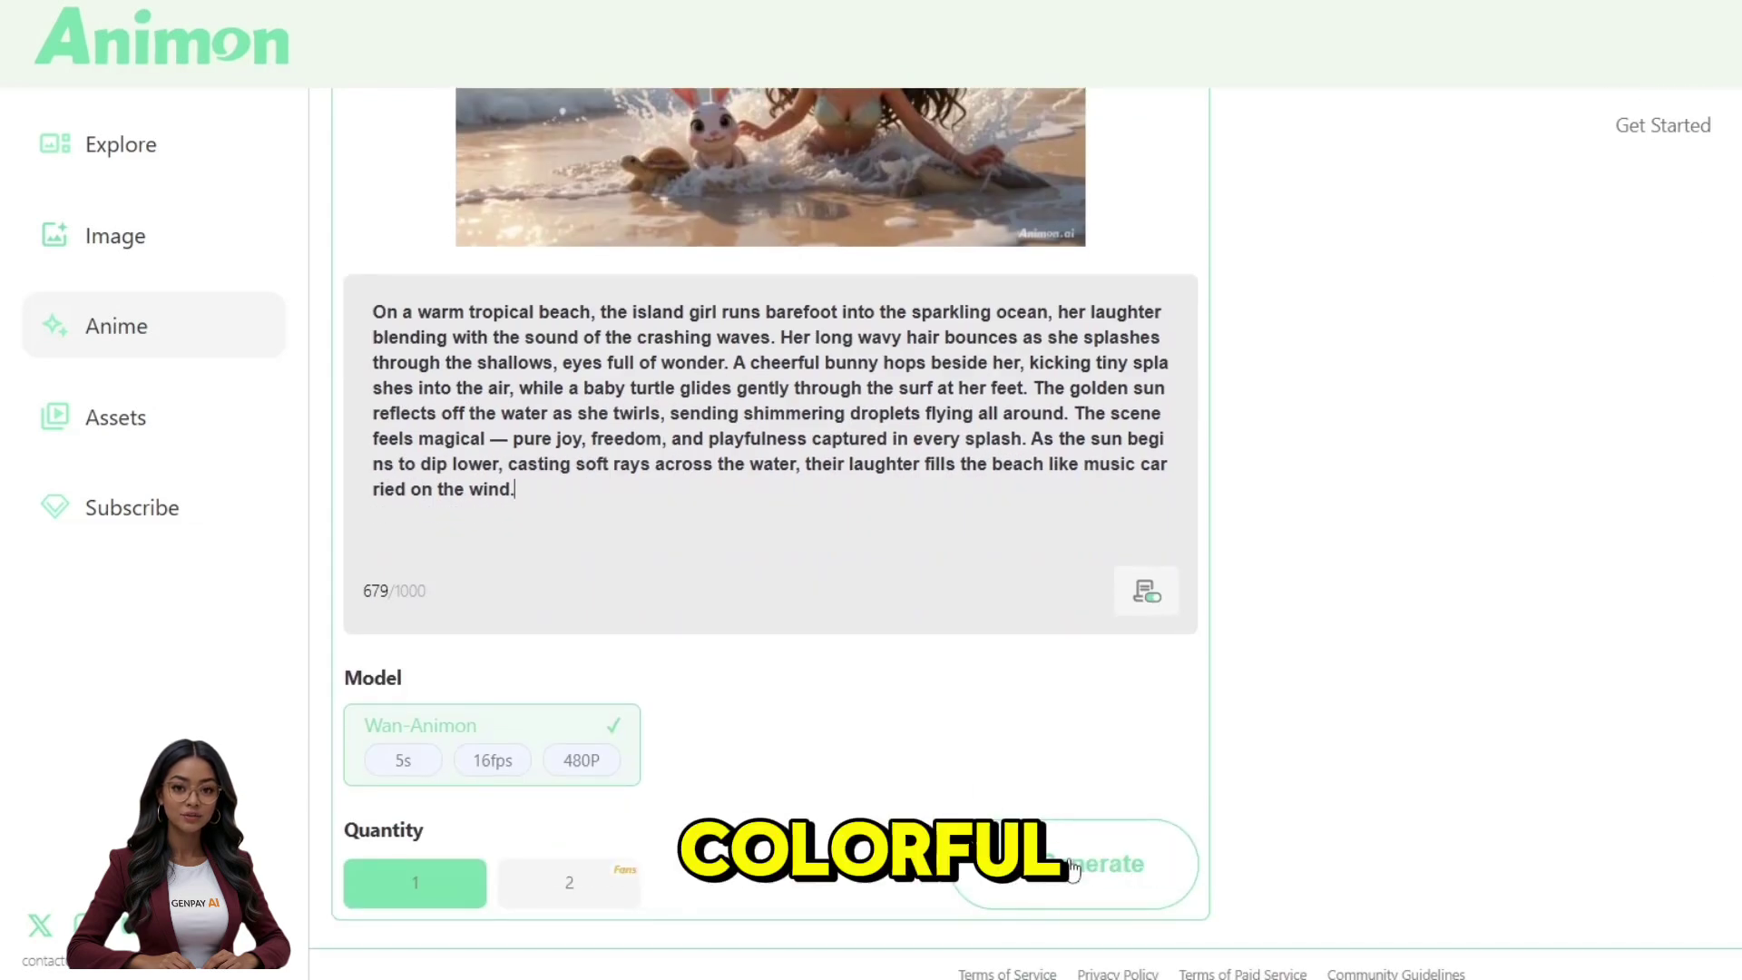
{"action": "scroll", "coordinate": [767, 555], "scroll_direction": "up", "scroll_amount": 3}
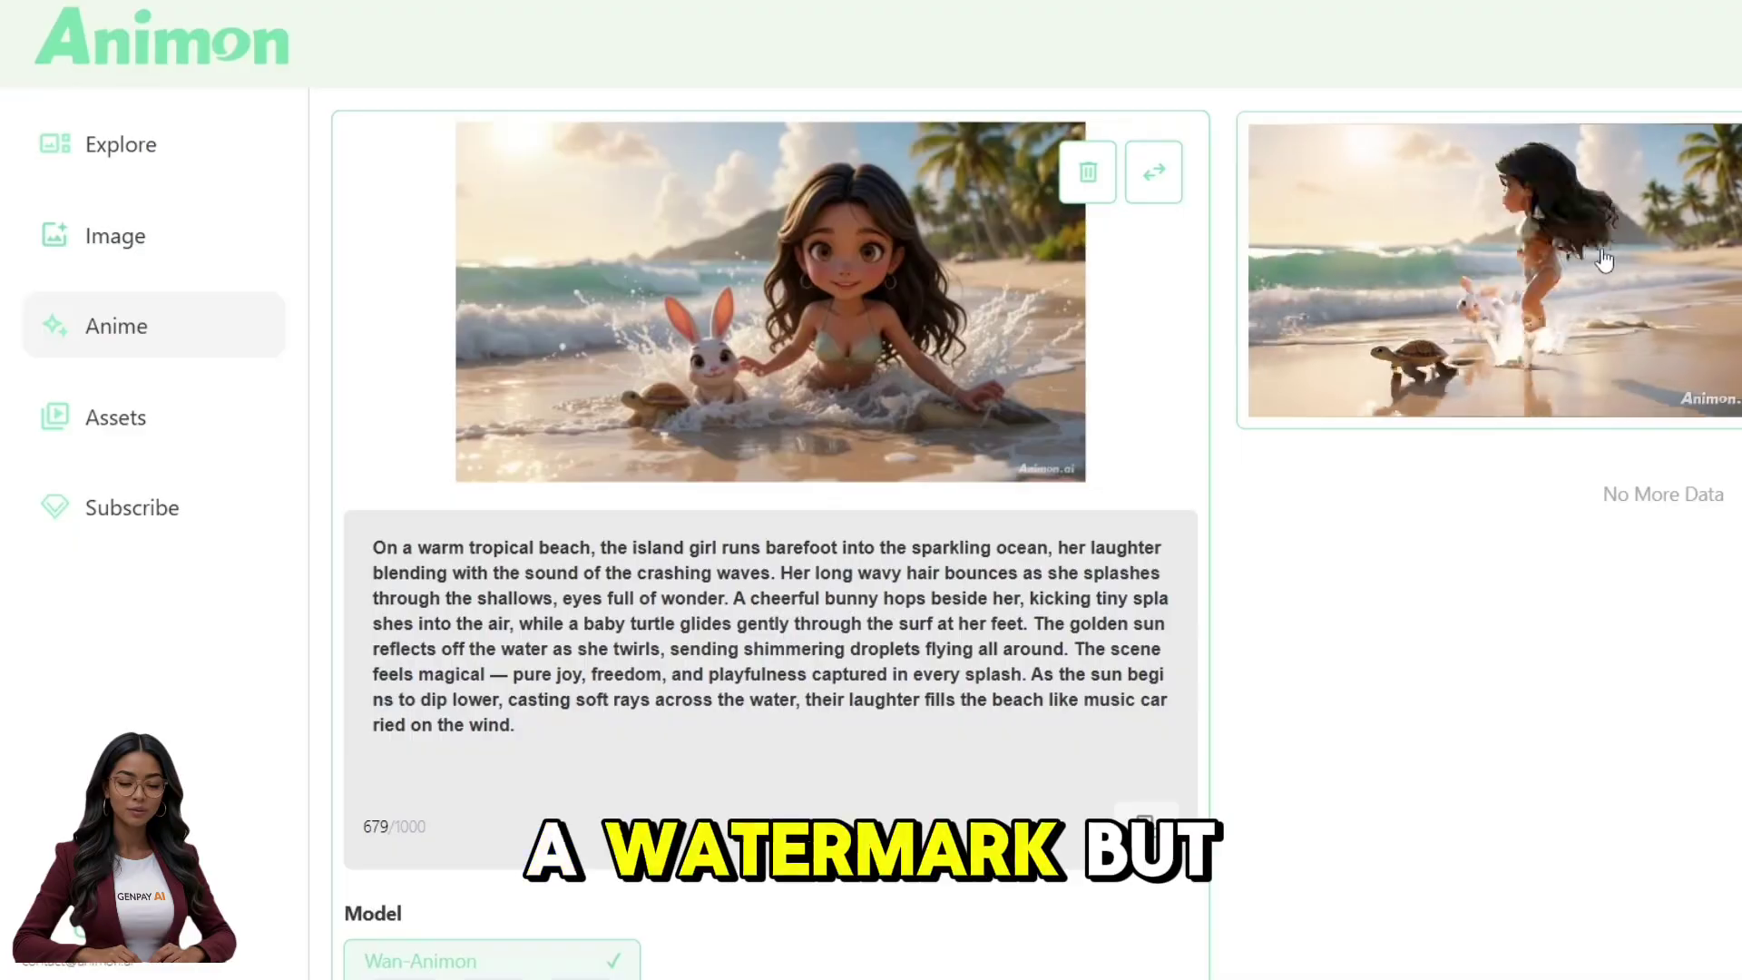
Play the finished beach clip, then open Digen AI from search results and go to sign-in
{"action": "left_click", "coordinate": [1459, 271]}
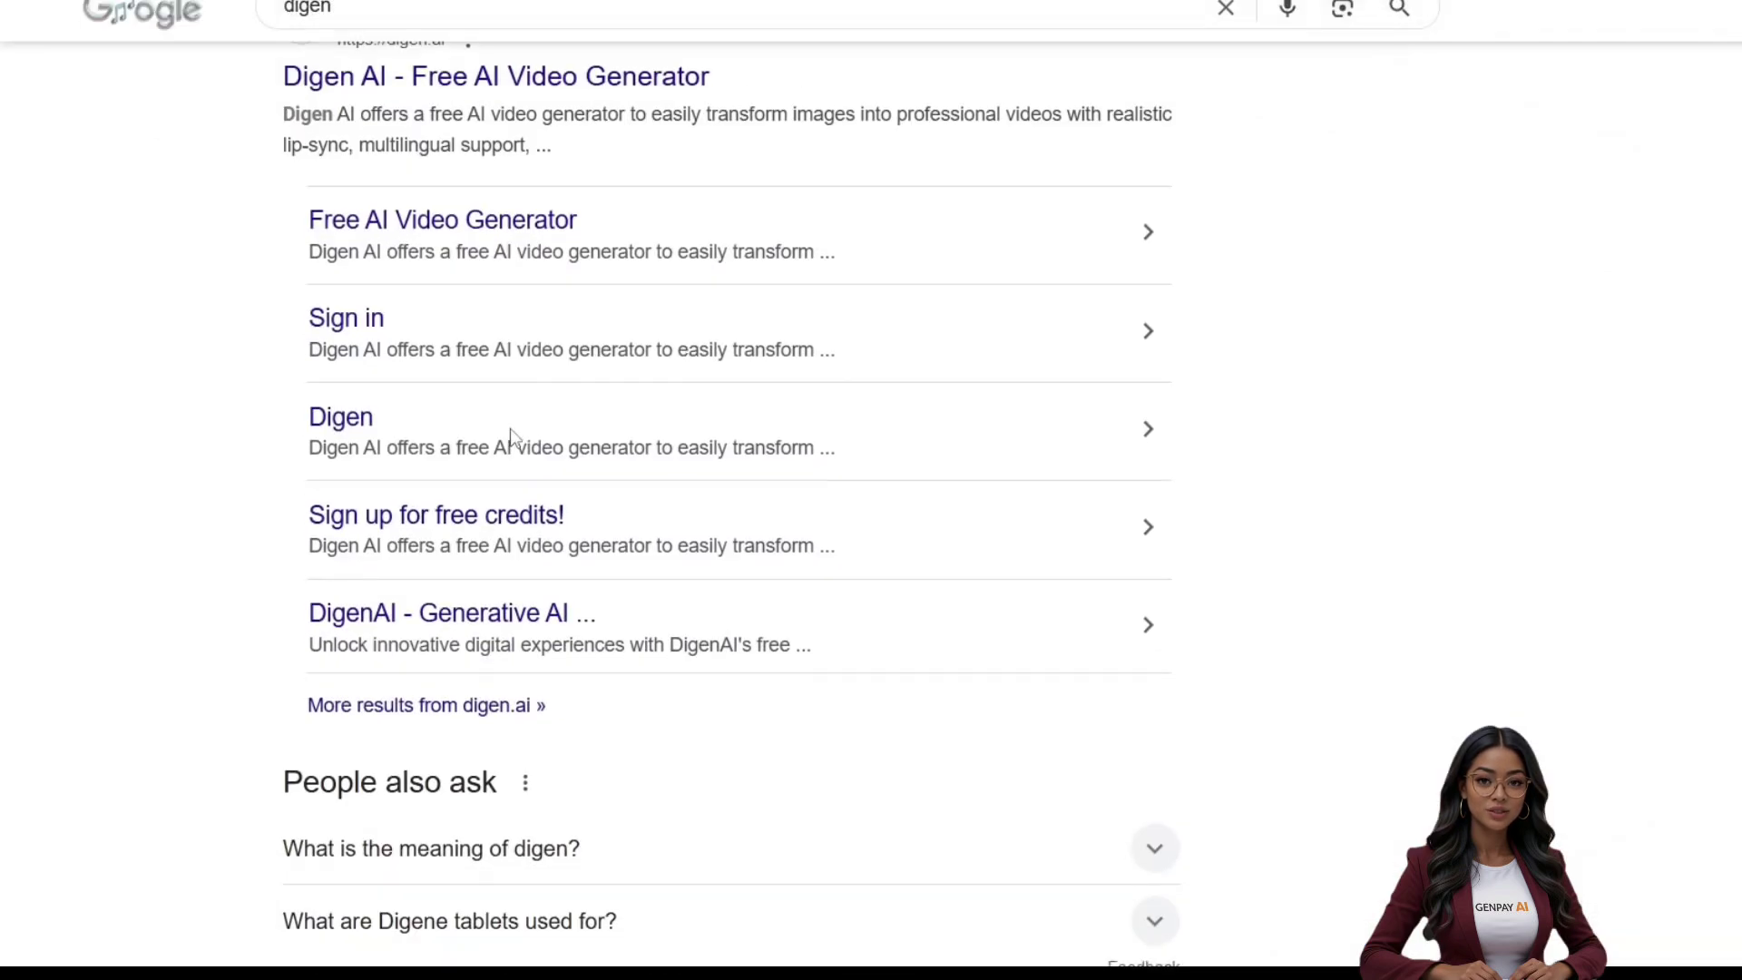
{"action": "scroll", "coordinate": [509, 436], "scroll_direction": "down", "scroll_amount": 3}
{"action": "scroll", "coordinate": [510, 428], "scroll_direction": "down", "scroll_amount": 5}
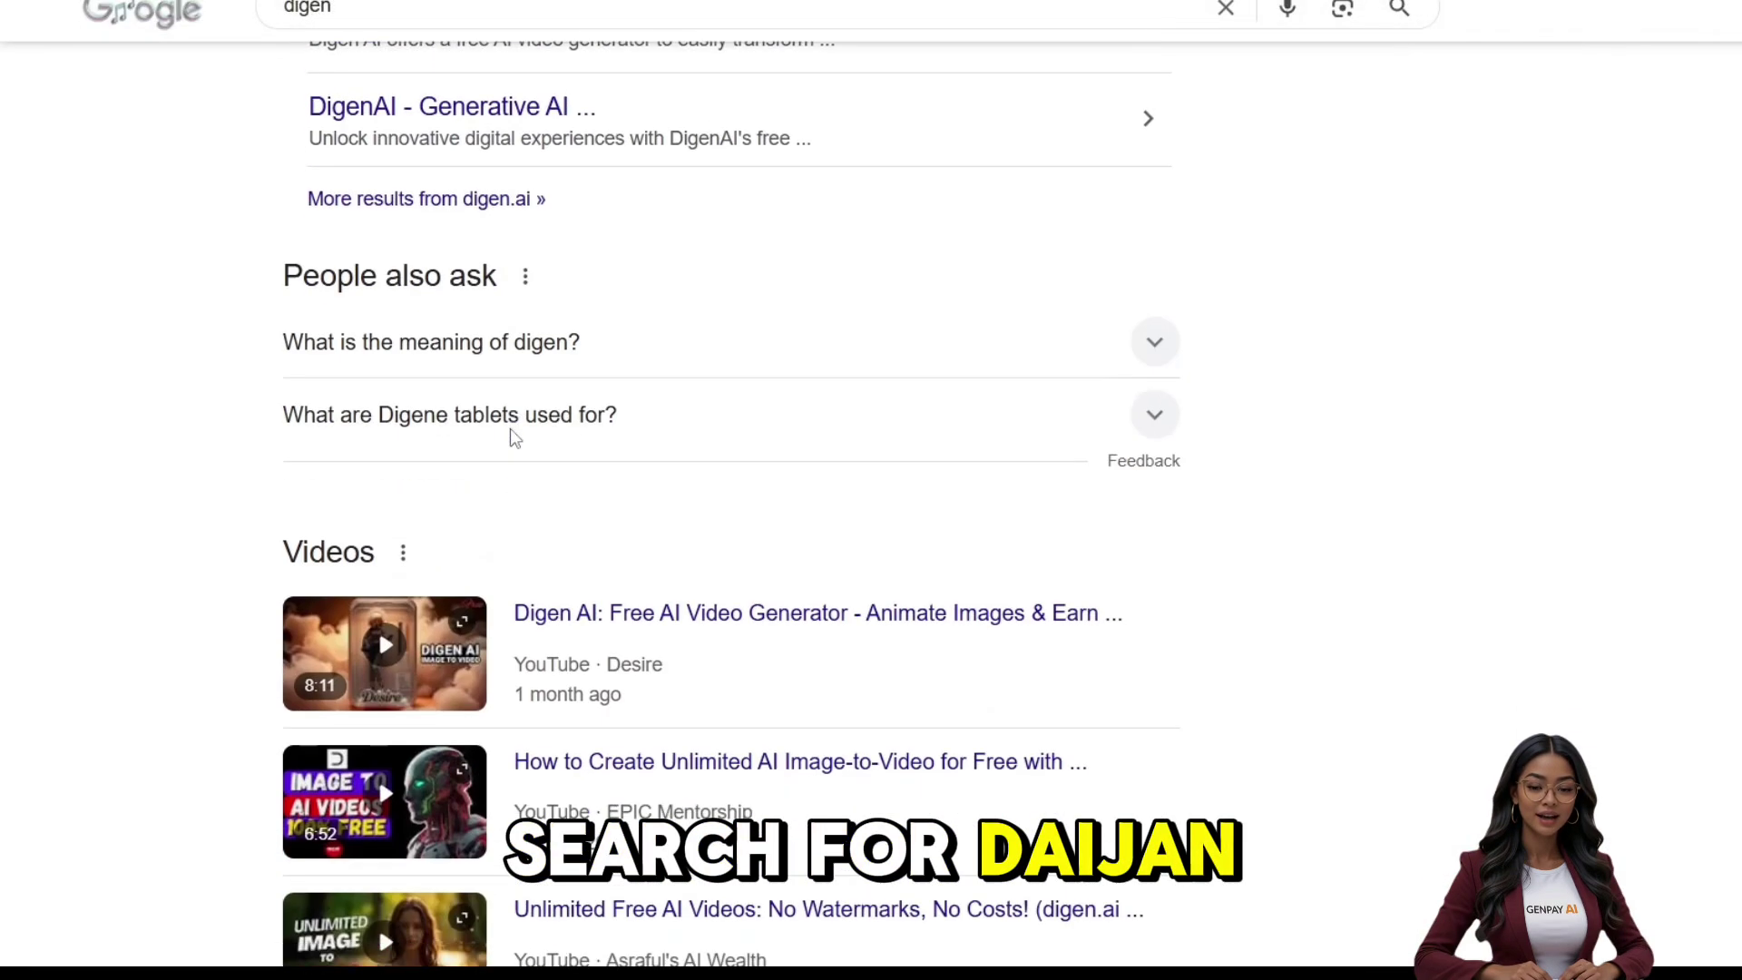
{"action": "scroll", "coordinate": [510, 429], "scroll_direction": "up", "scroll_amount": 6}
{"action": "scroll", "coordinate": [513, 428], "scroll_direction": "up", "scroll_amount": 2}
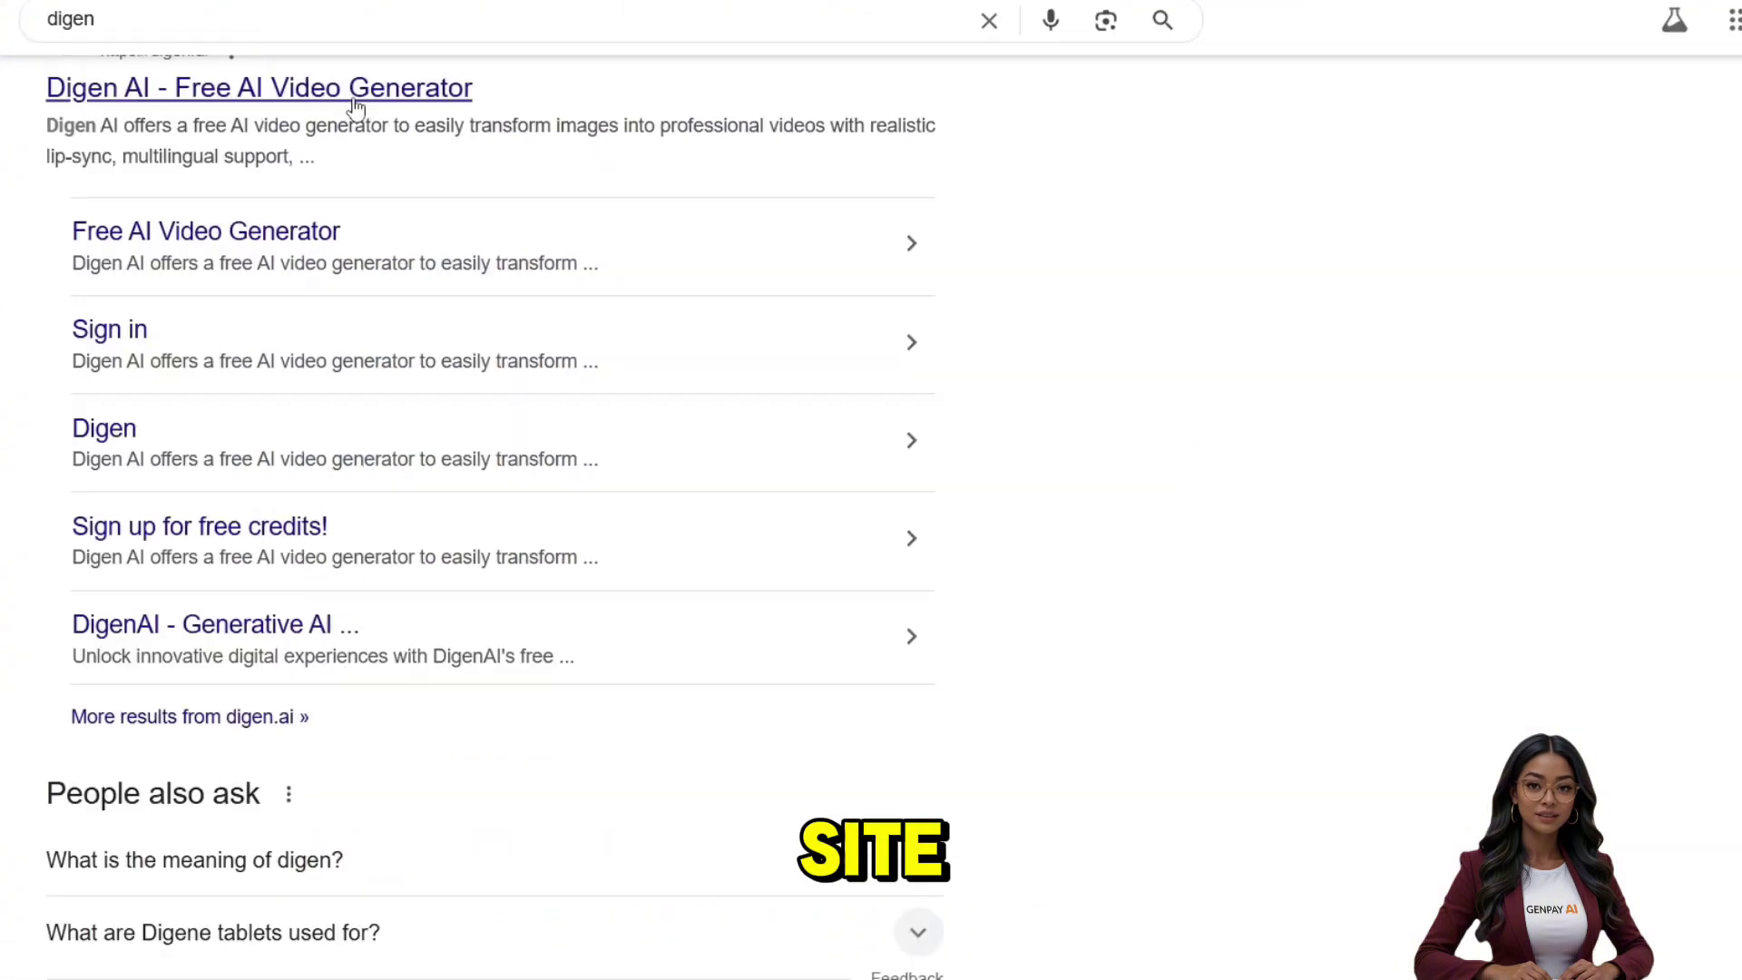
{"action": "left_click", "coordinate": [354, 98]}
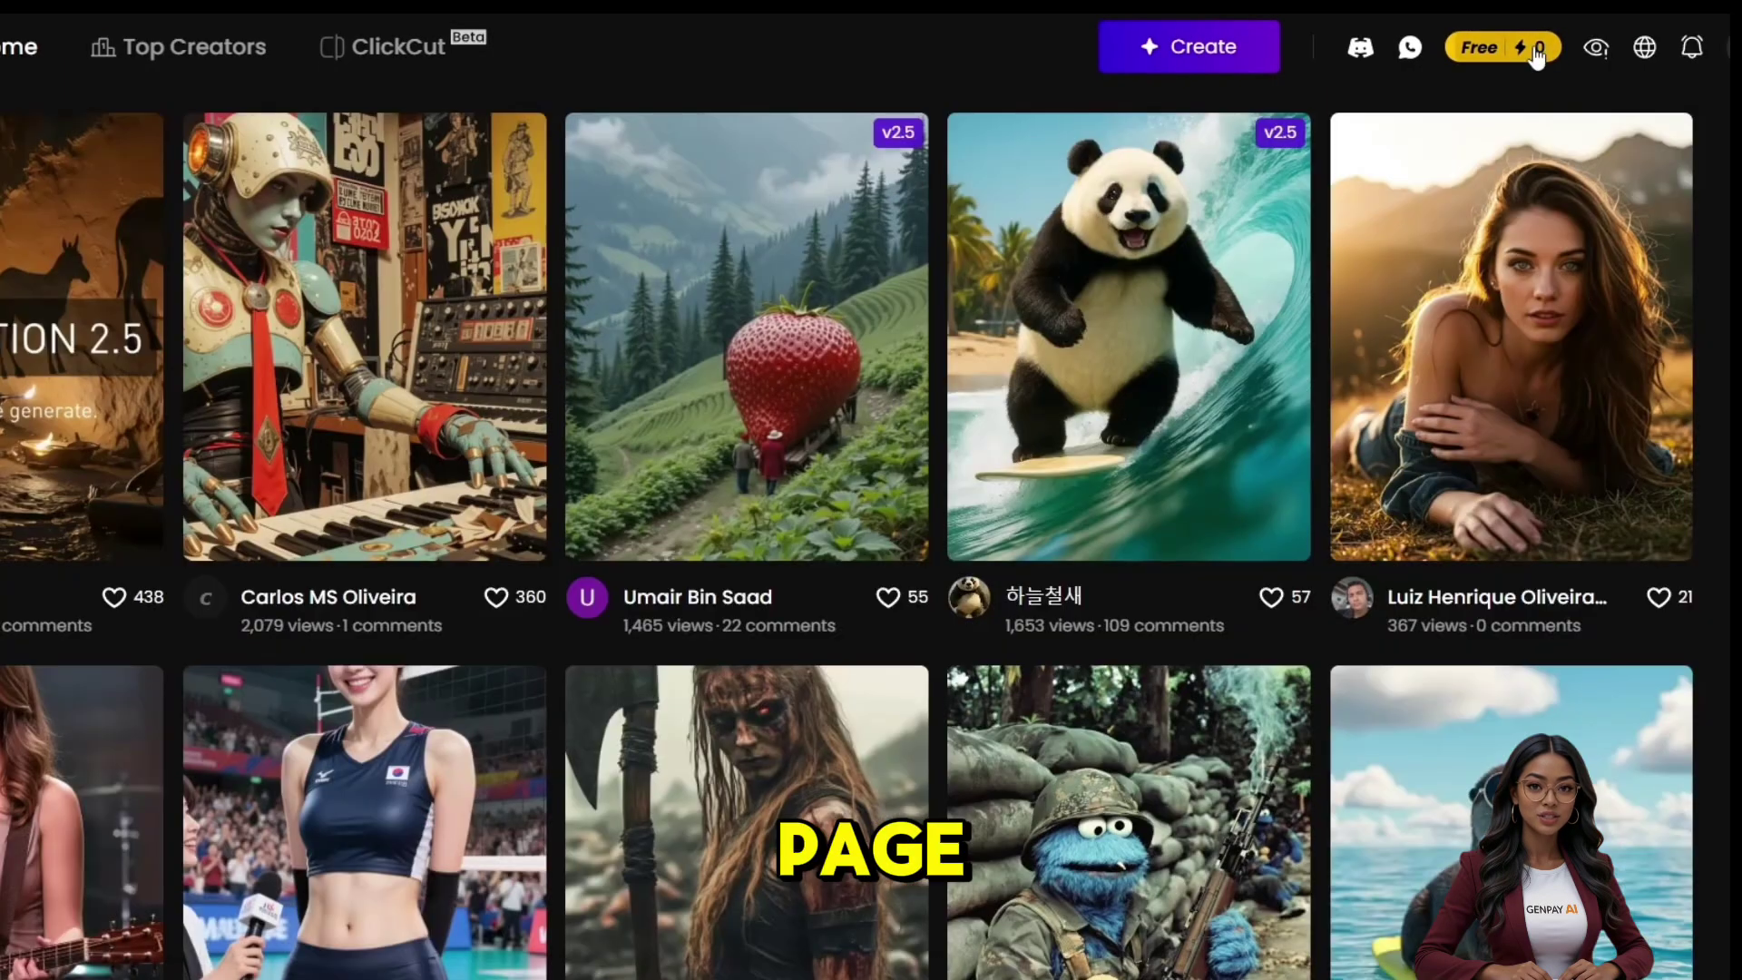
{"action": "left_click", "coordinate": [1593, 36]}
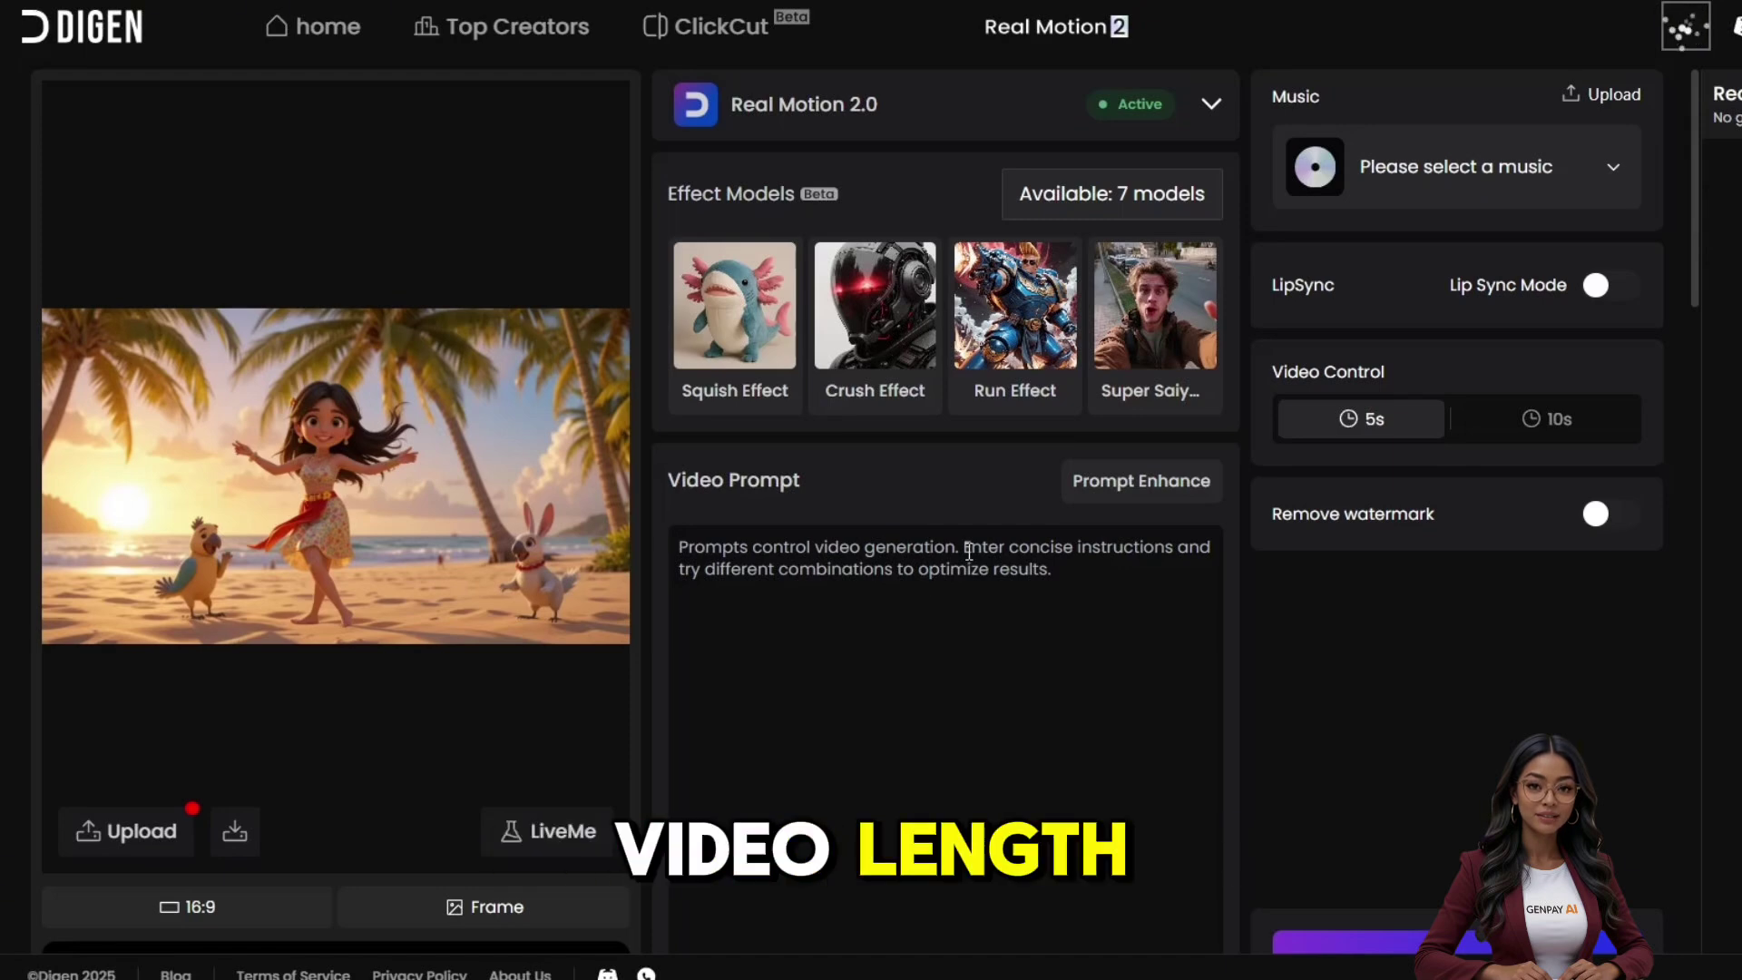
Paste the 725-character sunset dance prompt, keep 5s, and generate the video
{"action": "type", "text": "As the sun begins to set, the golden sand glows with warmth, and a gentle rhythm rises from the waves. The island girl begins to dance — her red sash flowing with the breeze, her bare feet moving gracefully across the beach. Her flower bracelet glimmers in the evening light as she spins with effortless joy. A bunny bounces next to her in rhythm, its ears flopping with each hop, while a bright parrot flutters and twirls above them in the air. Together, they create a beautiful, natural dance — full of color, energy, and connection. The palm trees sway in the background, and as the sky glows orange and pink, the three friends move like a celebration of life itself, smiling and dancing until the stars begin to appear."}
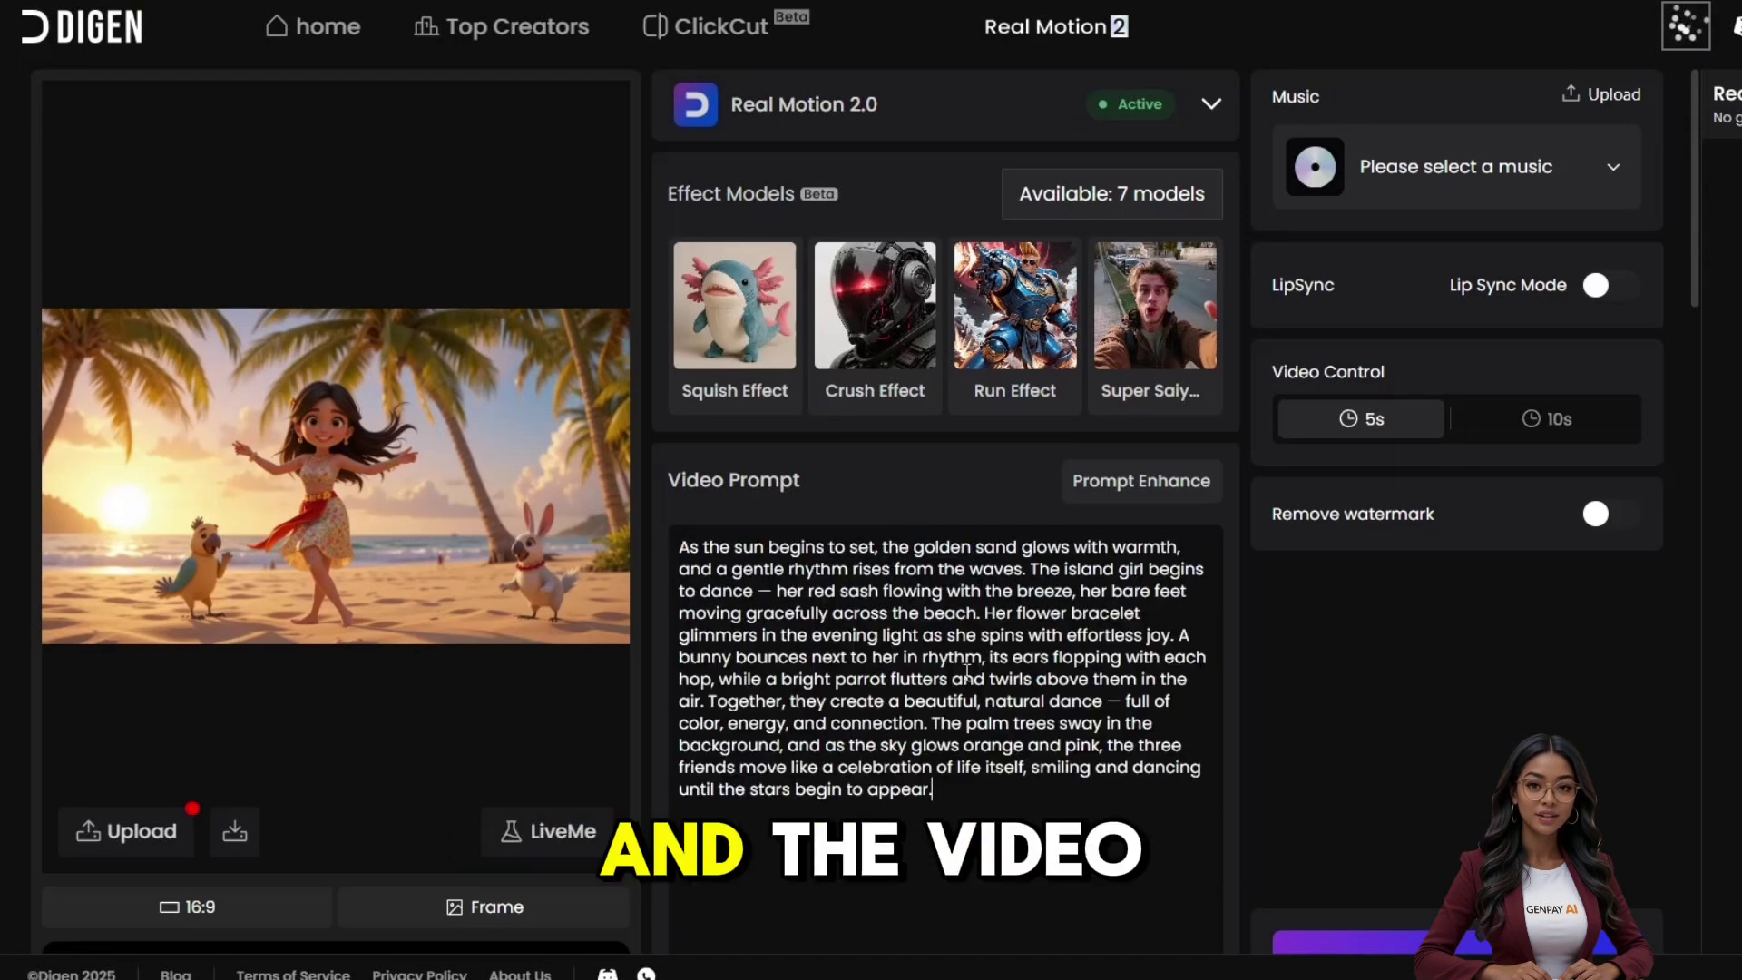
{"action": "scroll", "coordinate": [969, 551], "scroll_direction": "down", "scroll_amount": 3}
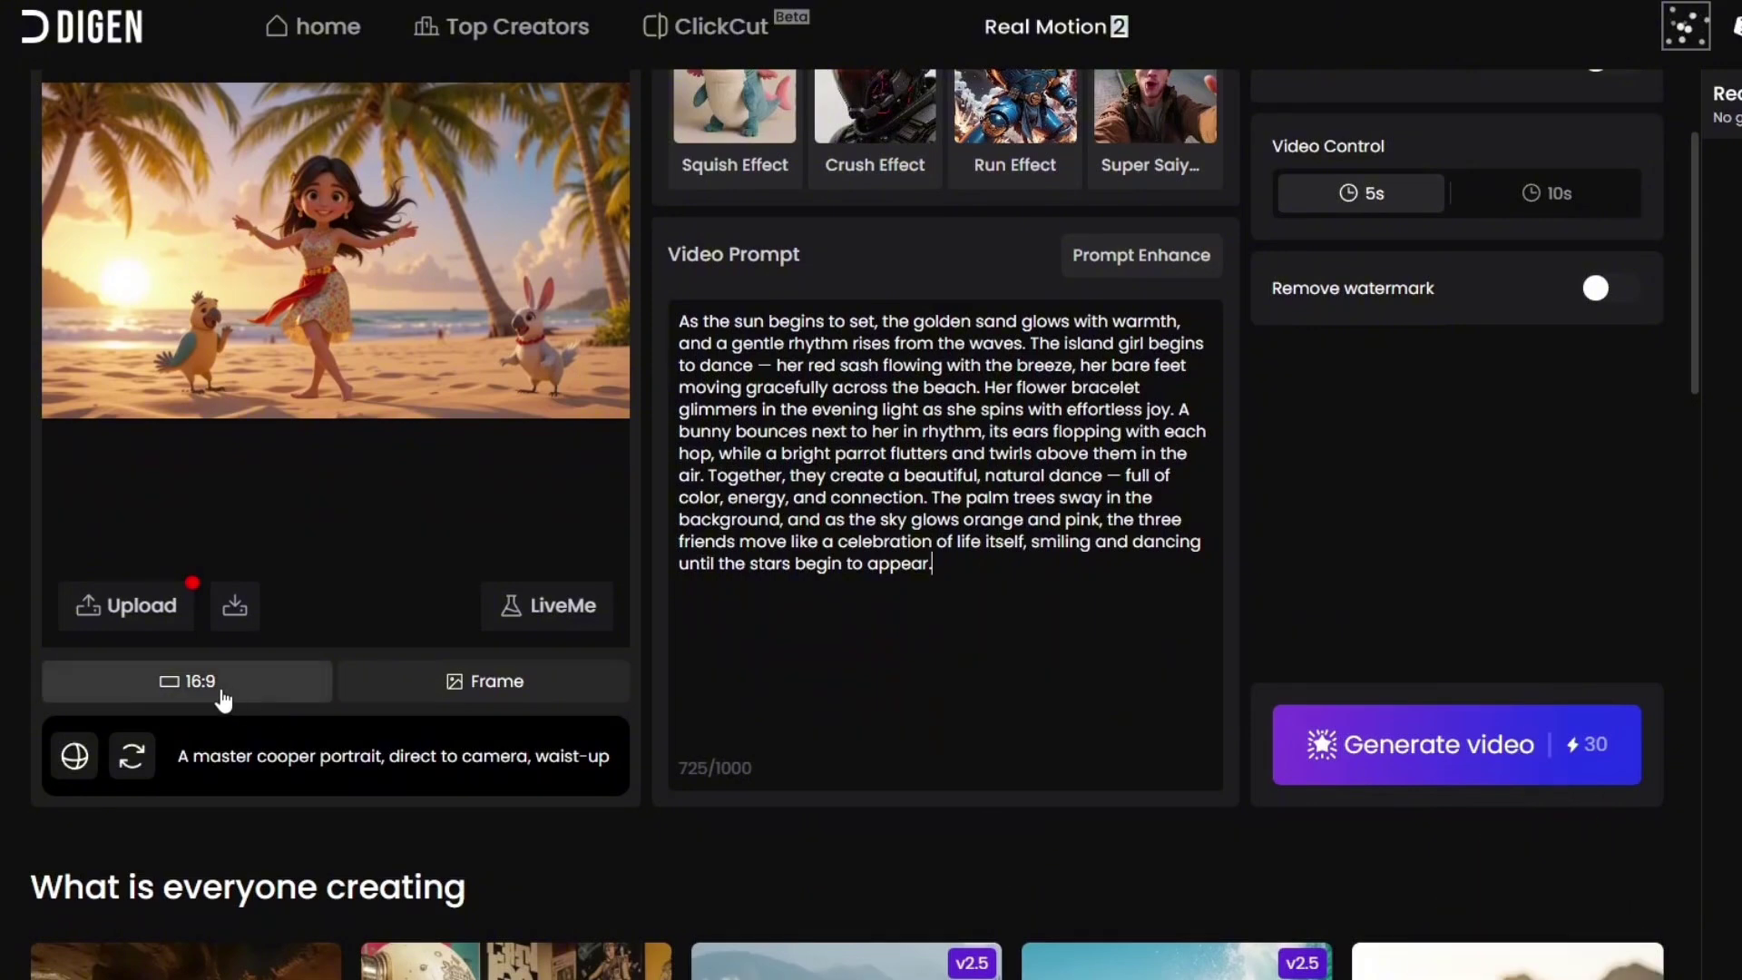
{"action": "scroll", "coordinate": [885, 675], "scroll_direction": "up", "scroll_amount": 2}
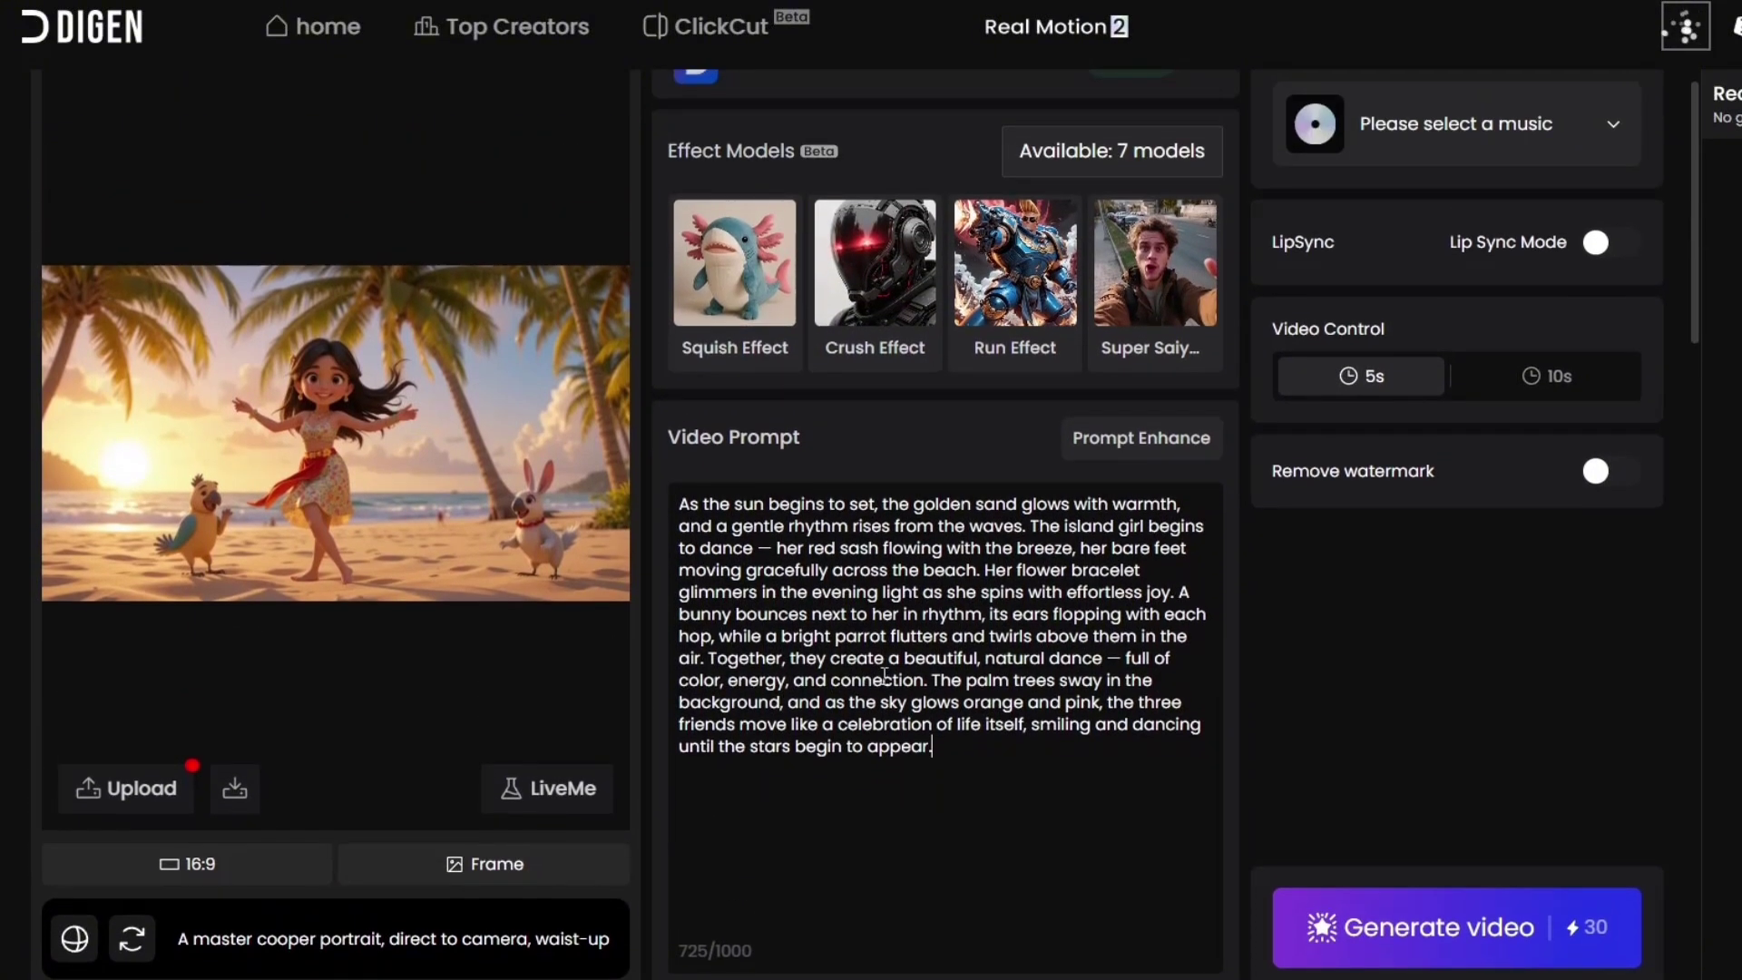
{"action": "scroll", "coordinate": [1544, 649], "scroll_direction": "down", "scroll_amount": 1}
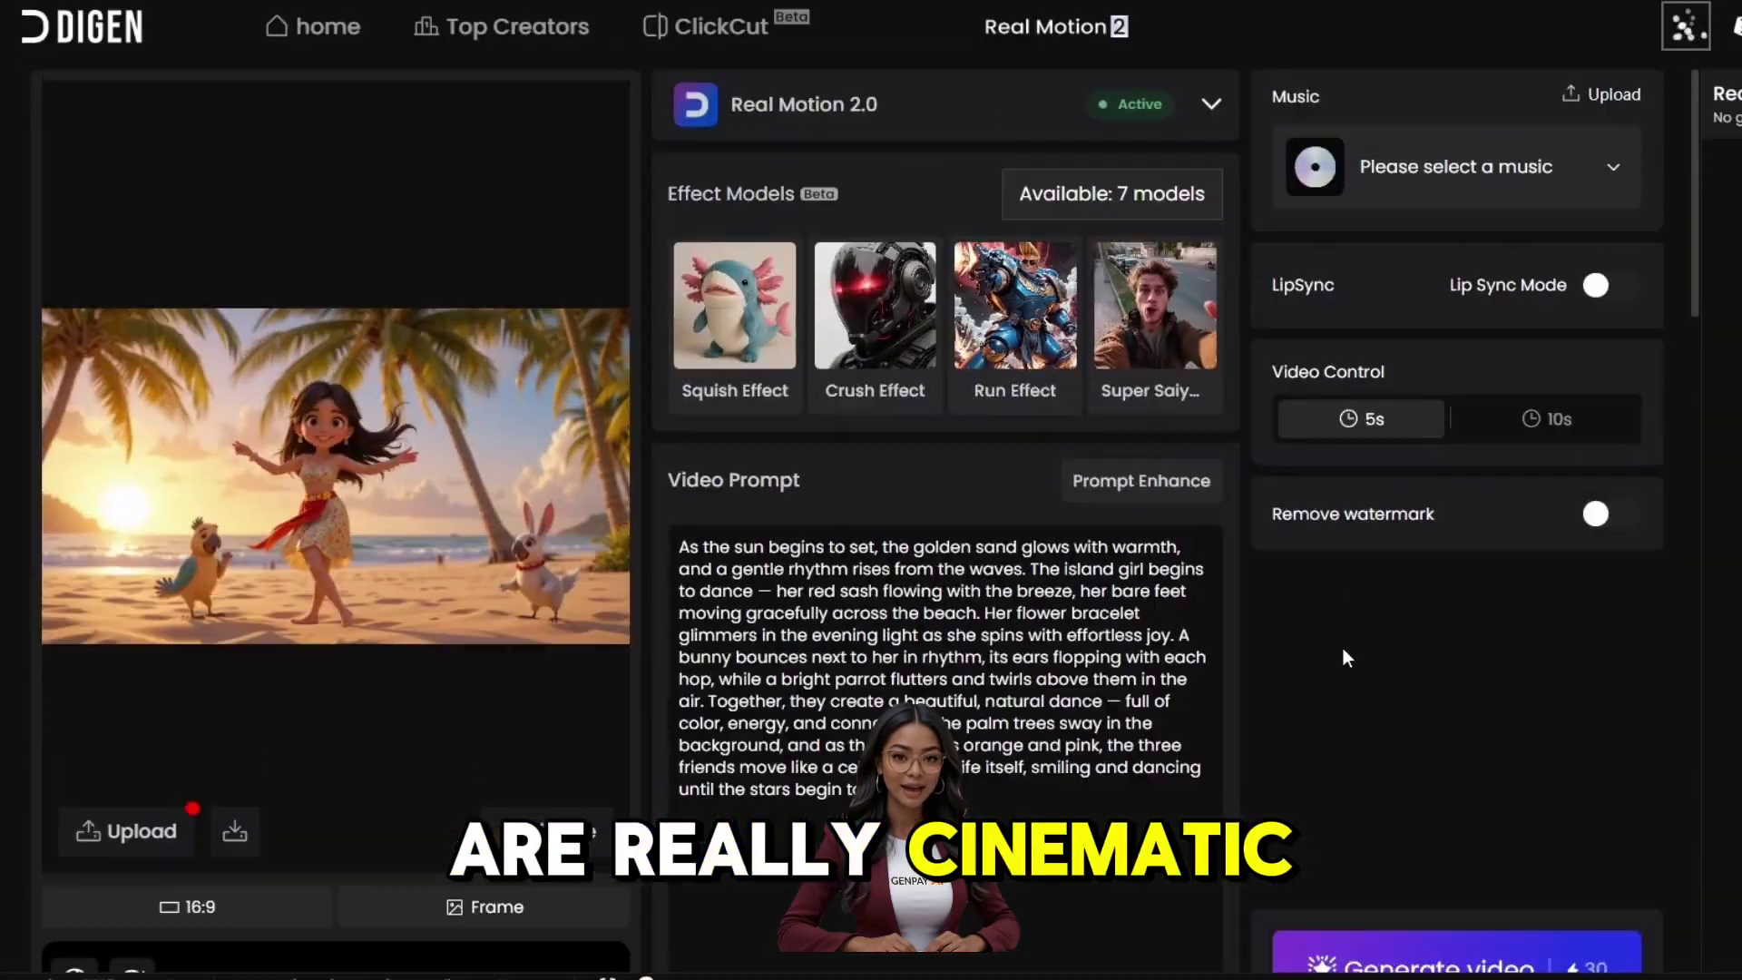
{"action": "scroll", "coordinate": [1343, 648], "scroll_direction": "down", "scroll_amount": 3}
{"action": "left_click", "coordinate": [1451, 726]}
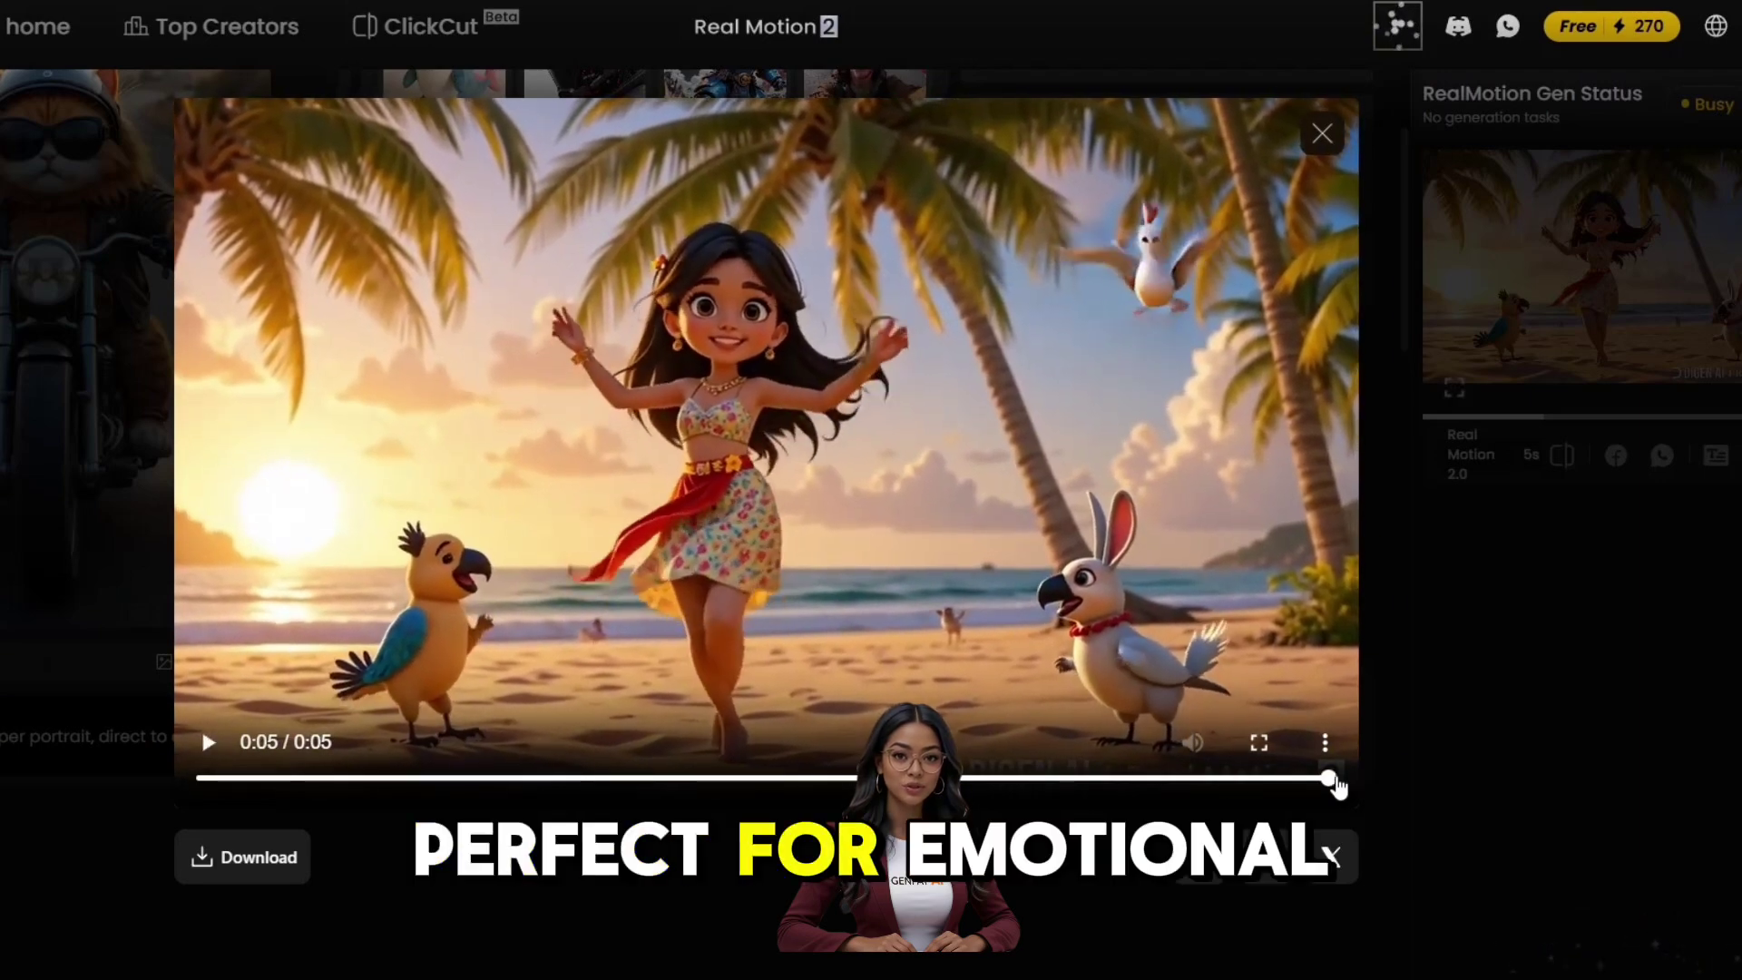
Replay and download the sunset dance clip, then find Qwen Chat through a web search
{"action": "left_click", "coordinate": [208, 742]}
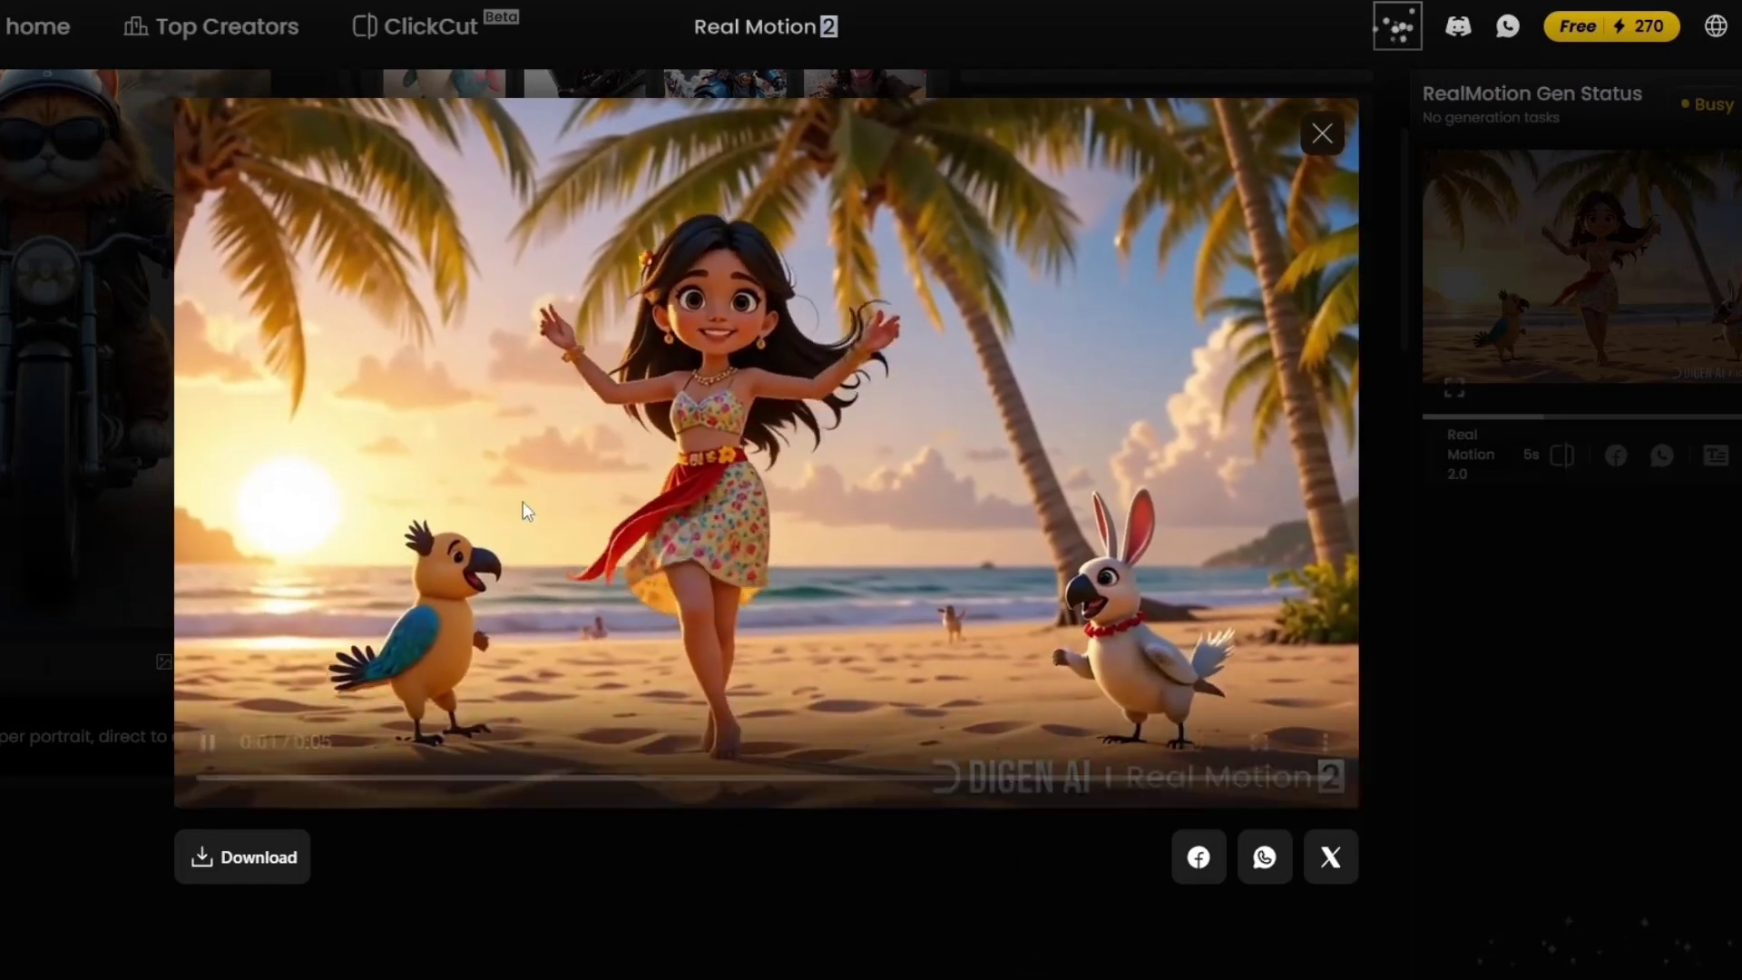
{"action": "left_click", "coordinate": [237, 873]}
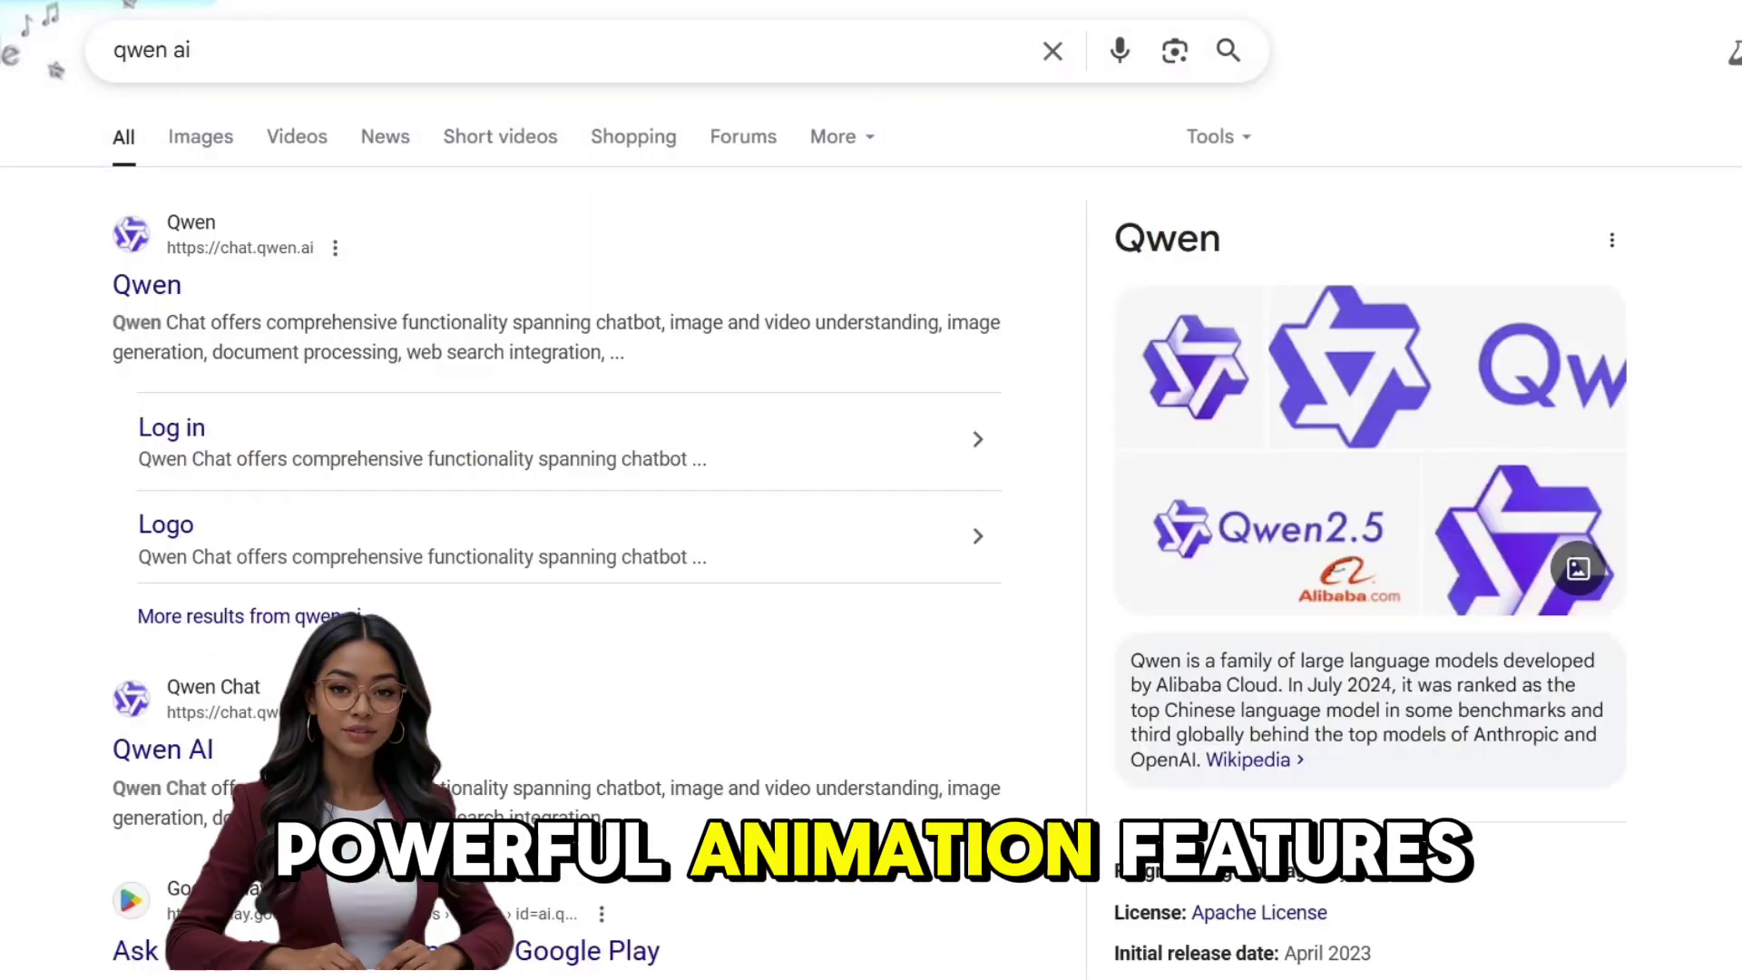
{"action": "scroll", "coordinate": [350, 448], "scroll_direction": "down", "scroll_amount": 8}
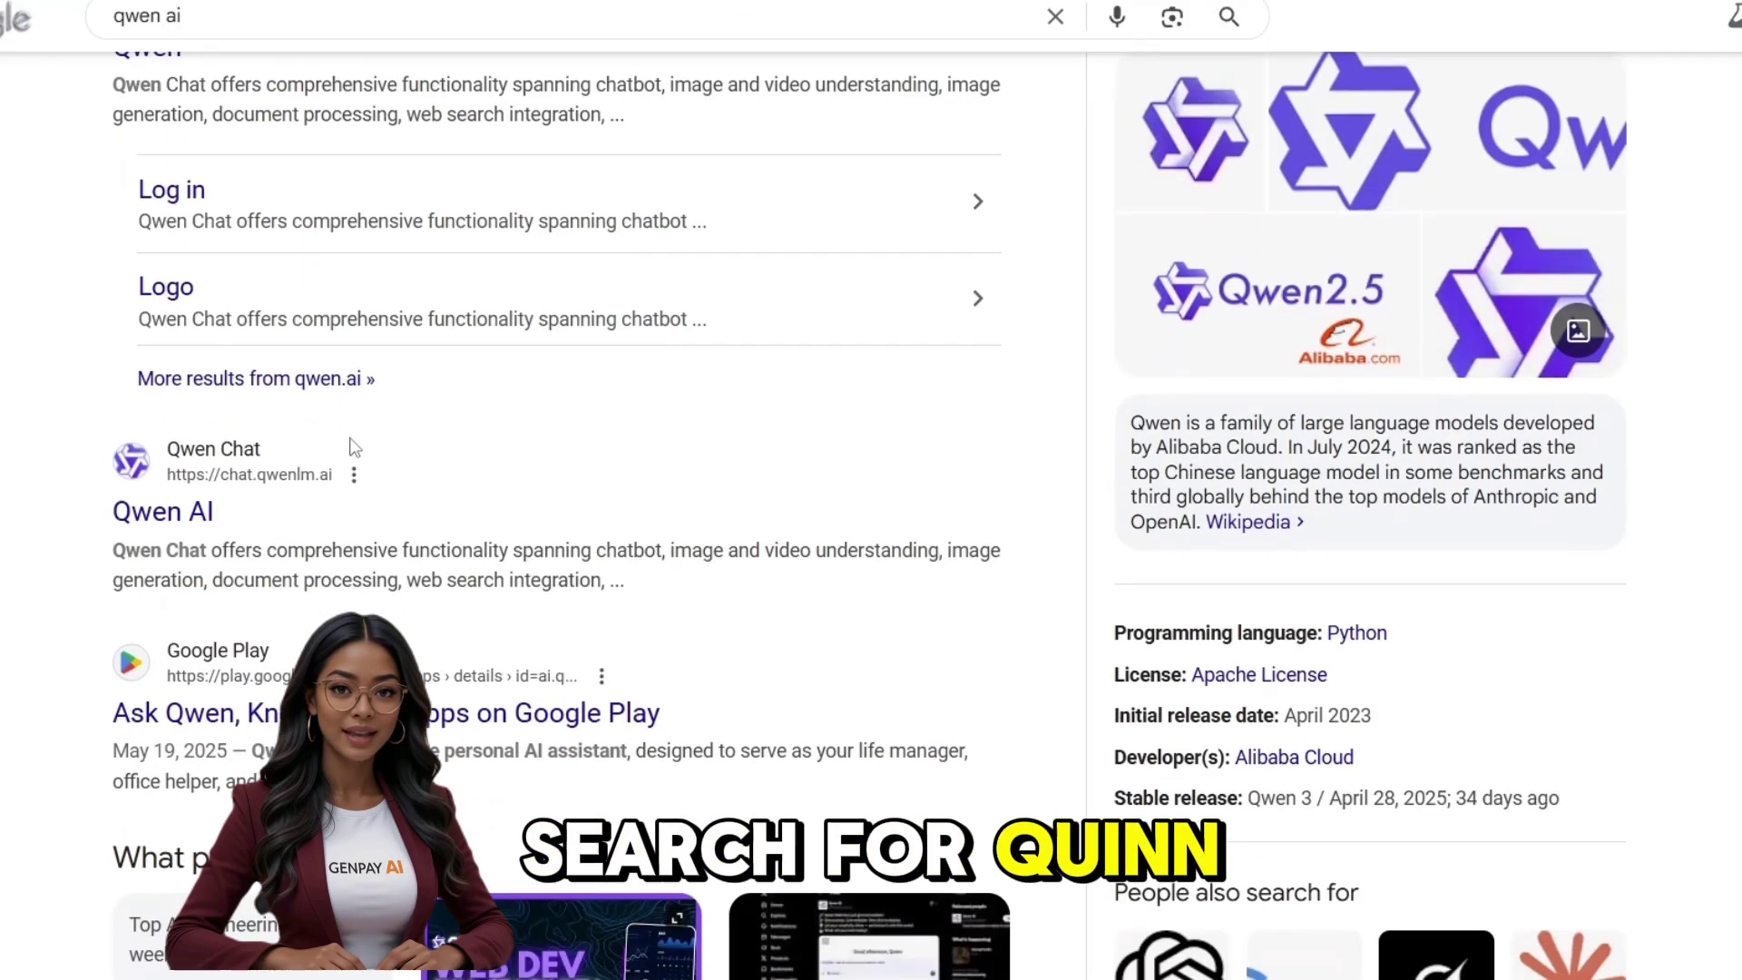
{"action": "scroll", "coordinate": [350, 448], "scroll_direction": "down", "scroll_amount": 2}
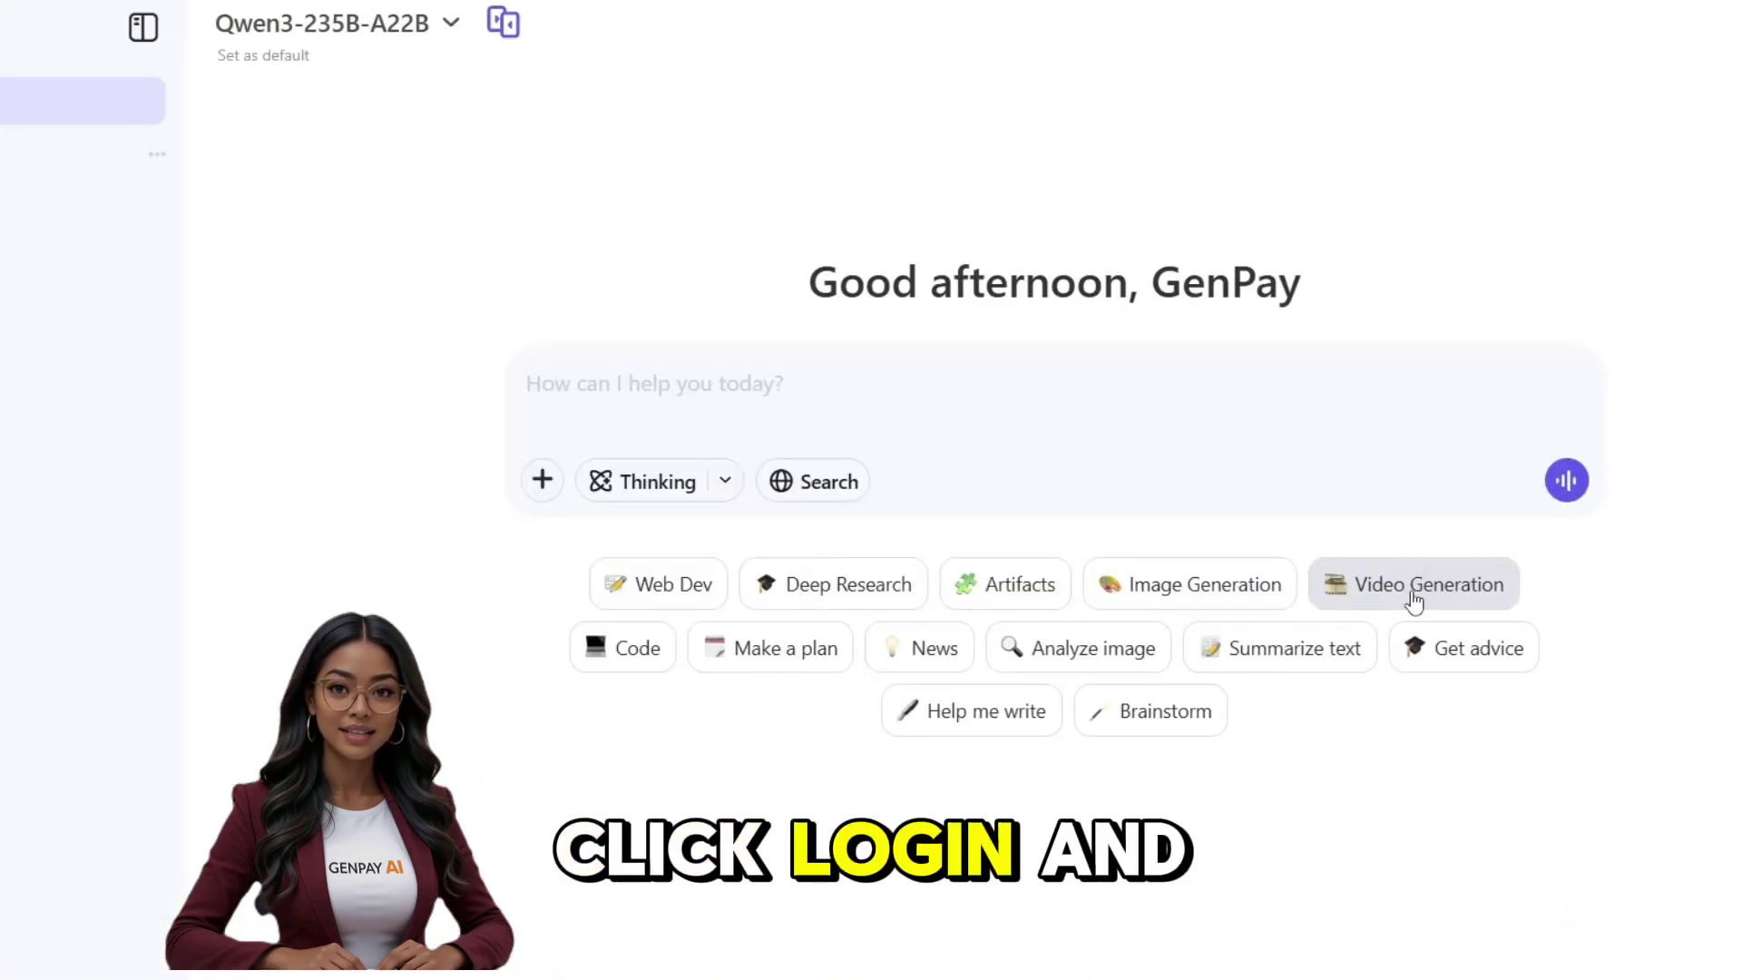
Generate the superhero rooftop landing video at 16:9 and replay it in the larger player
{"action": "left_click", "coordinate": [1411, 591]}
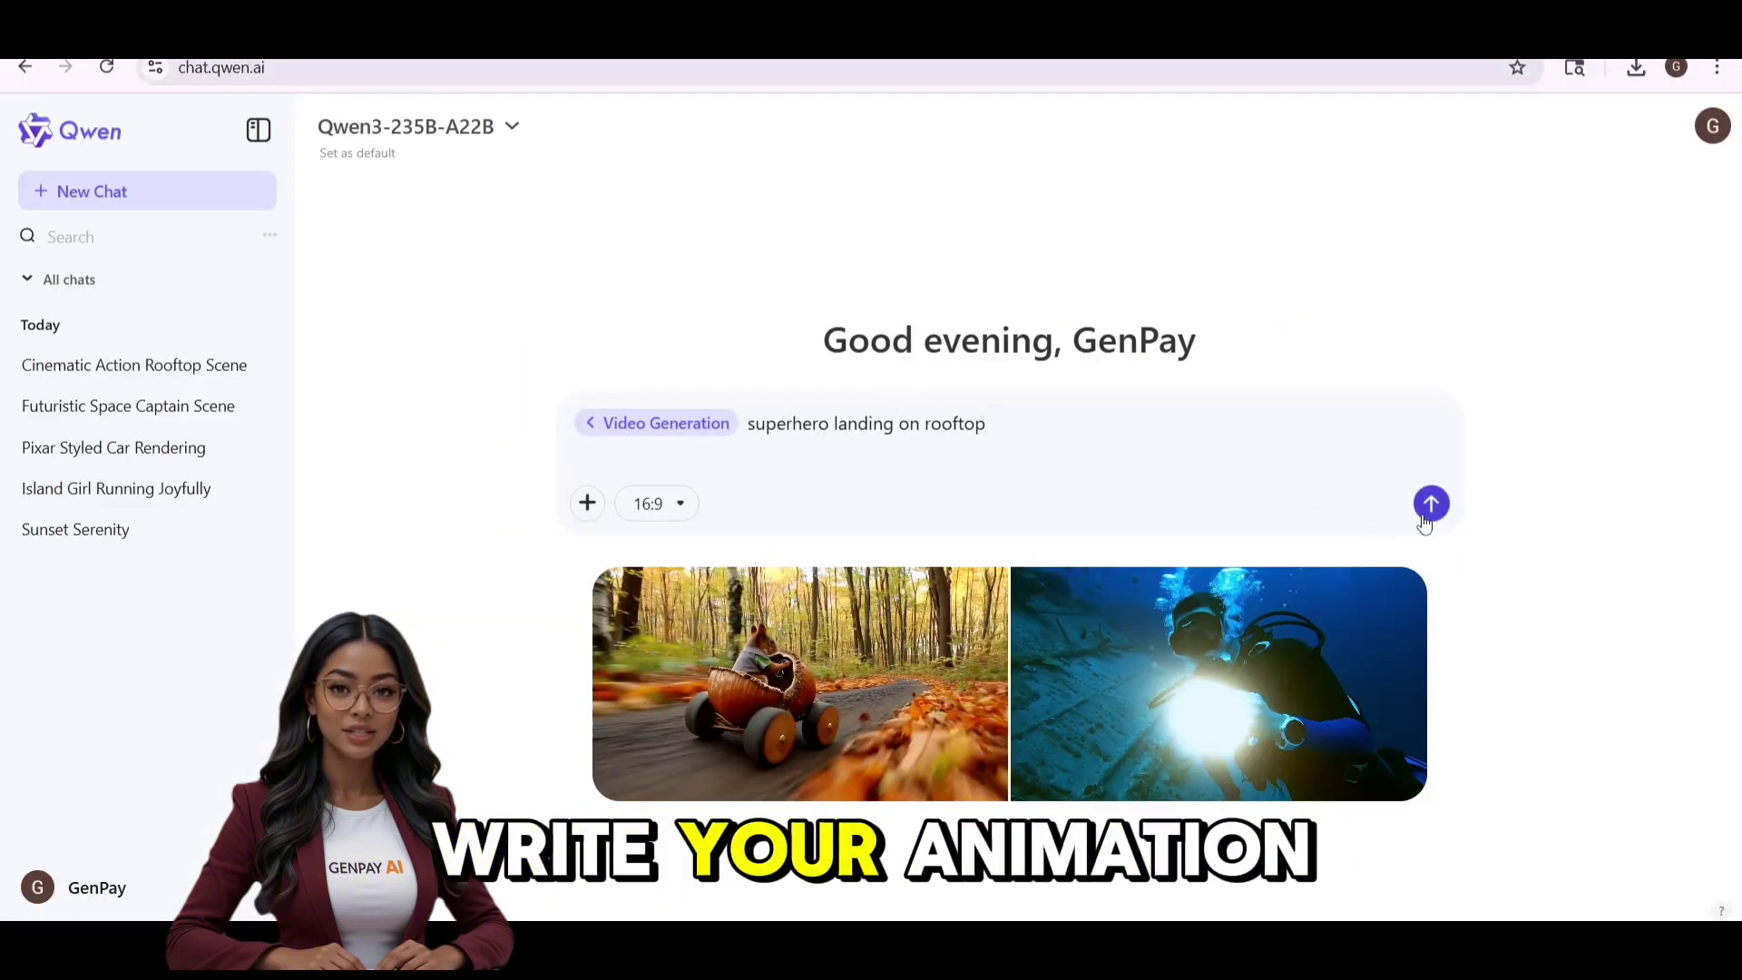
{"action": "left_click", "coordinate": [676, 518]}
{"action": "left_click", "coordinate": [672, 509]}
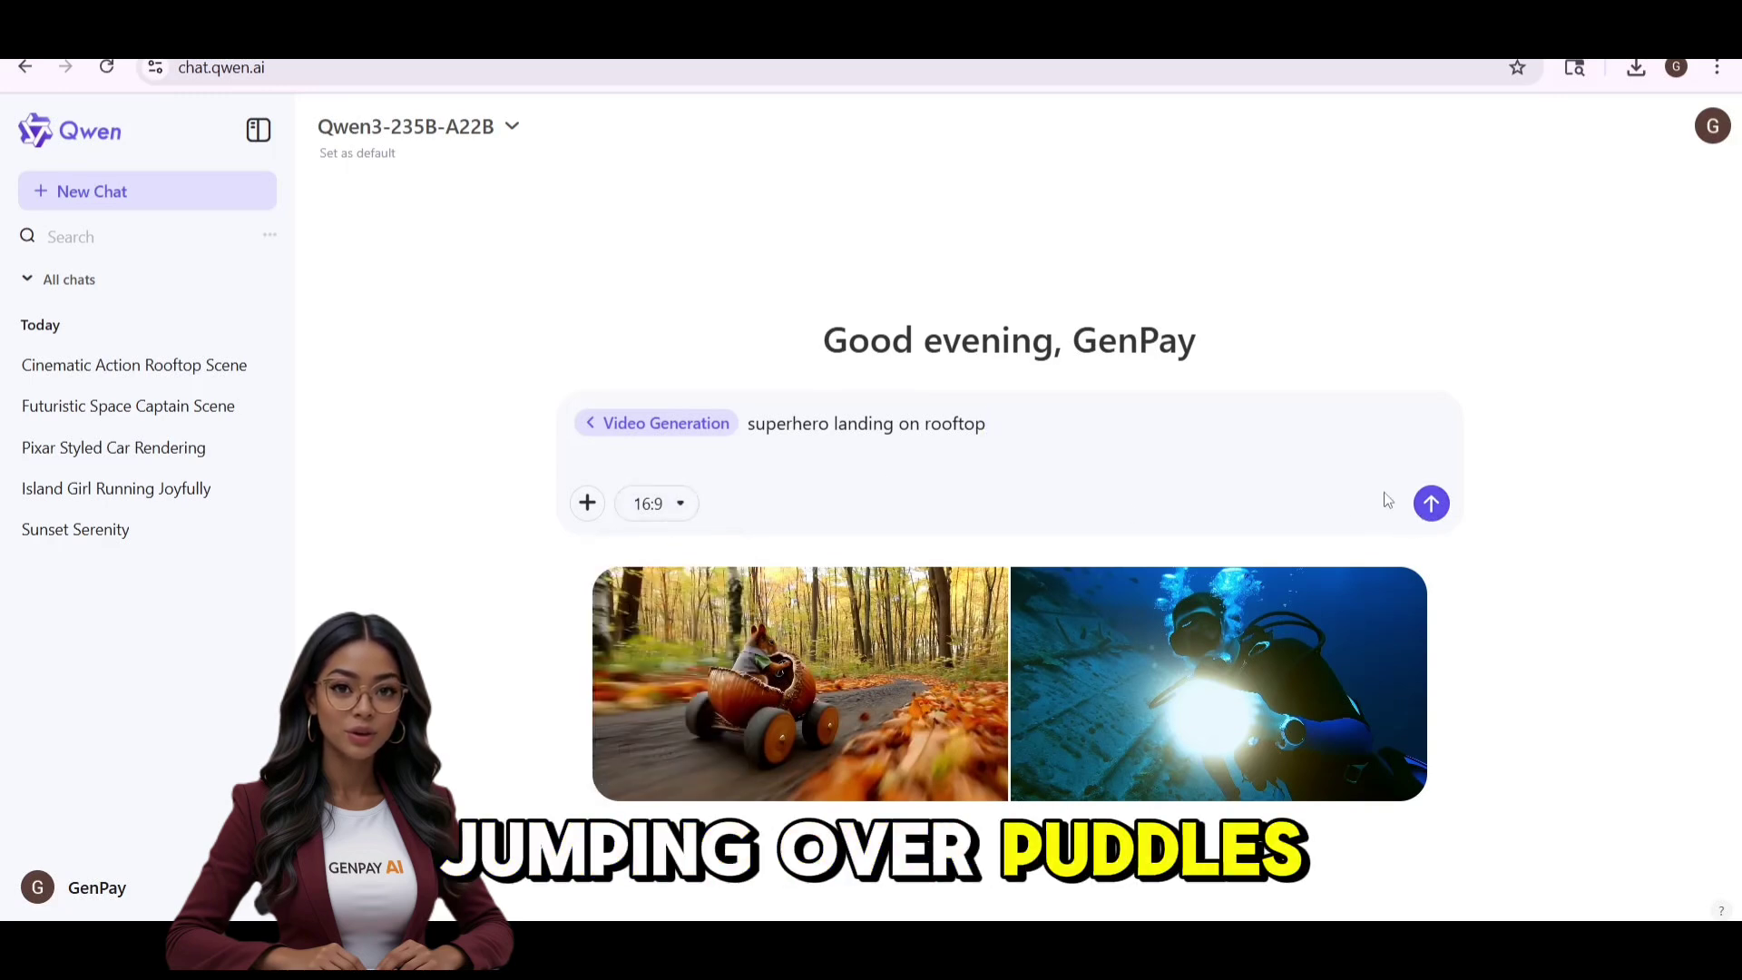
{"action": "left_click", "coordinate": [1431, 504]}
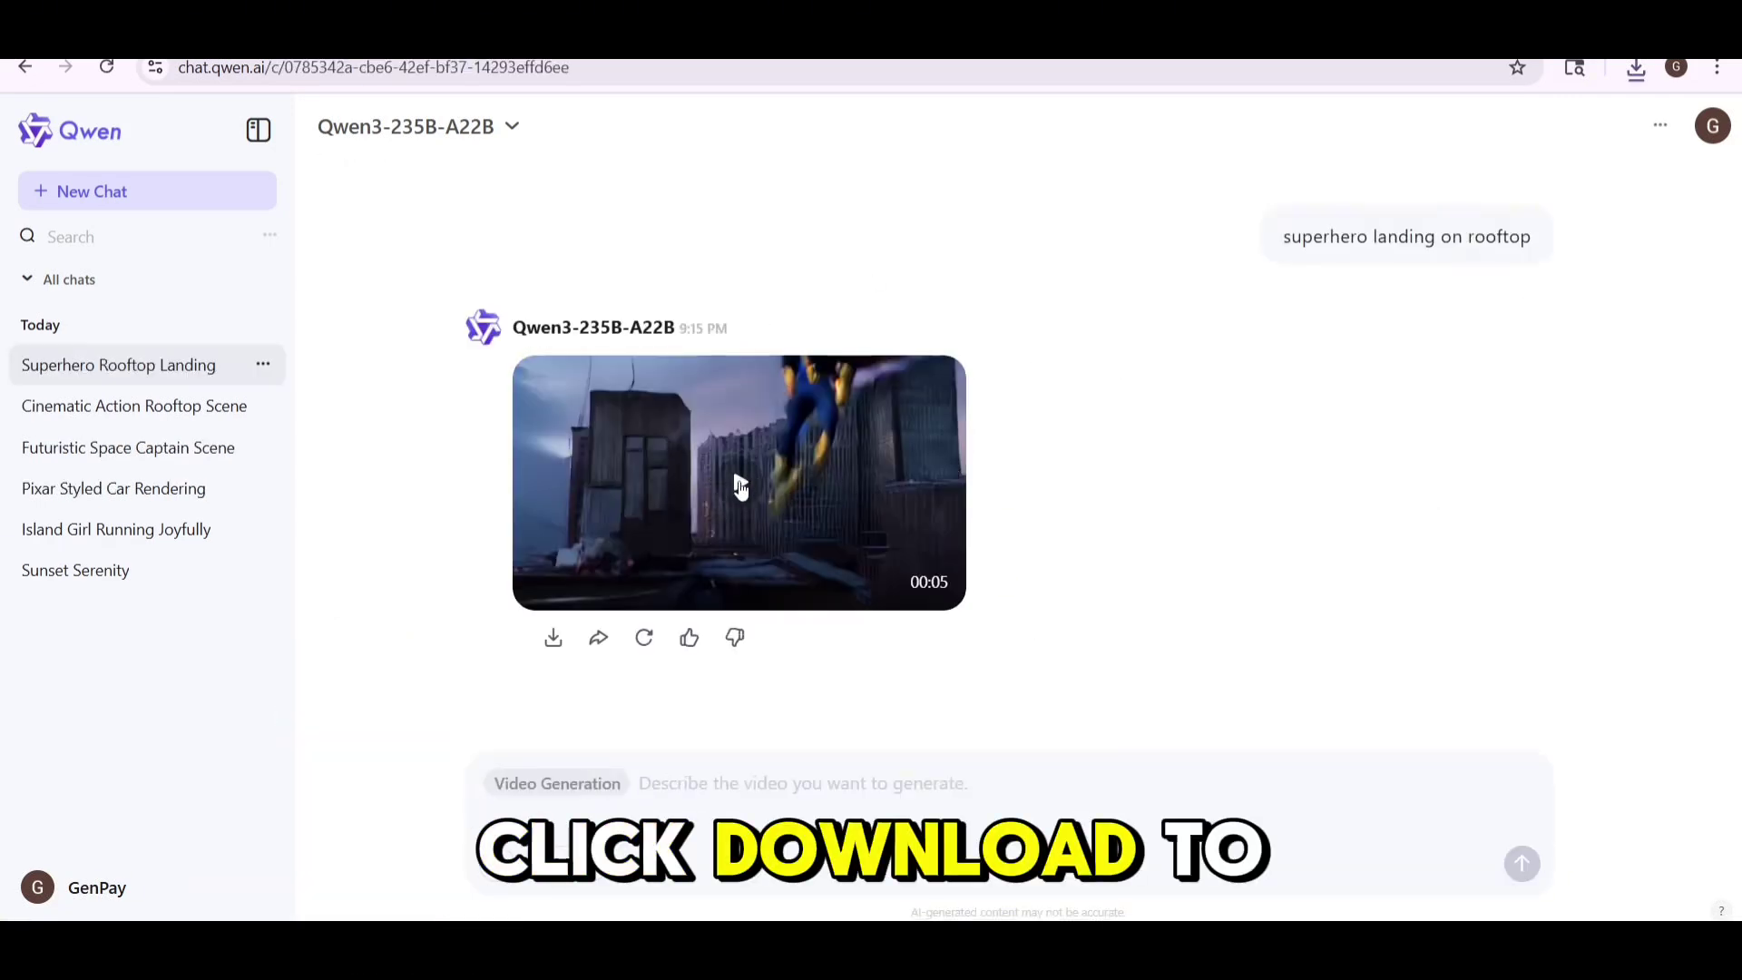
{"action": "left_click", "coordinate": [729, 484]}
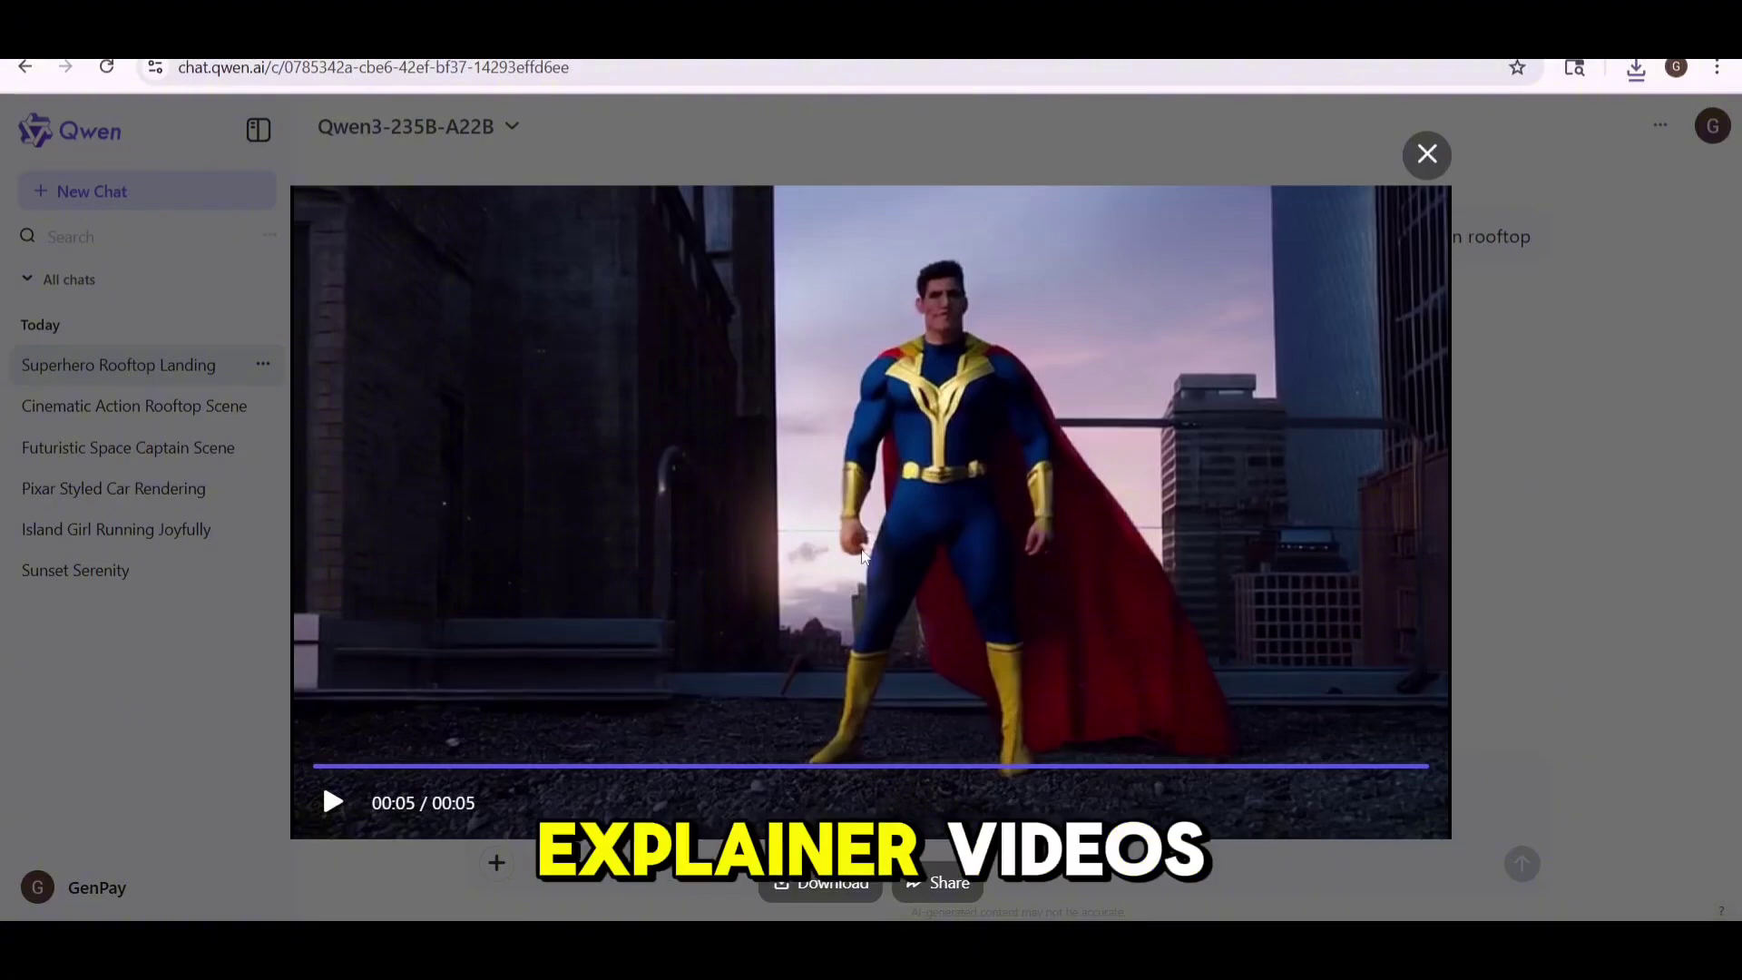
{"action": "left_click", "coordinate": [332, 802]}
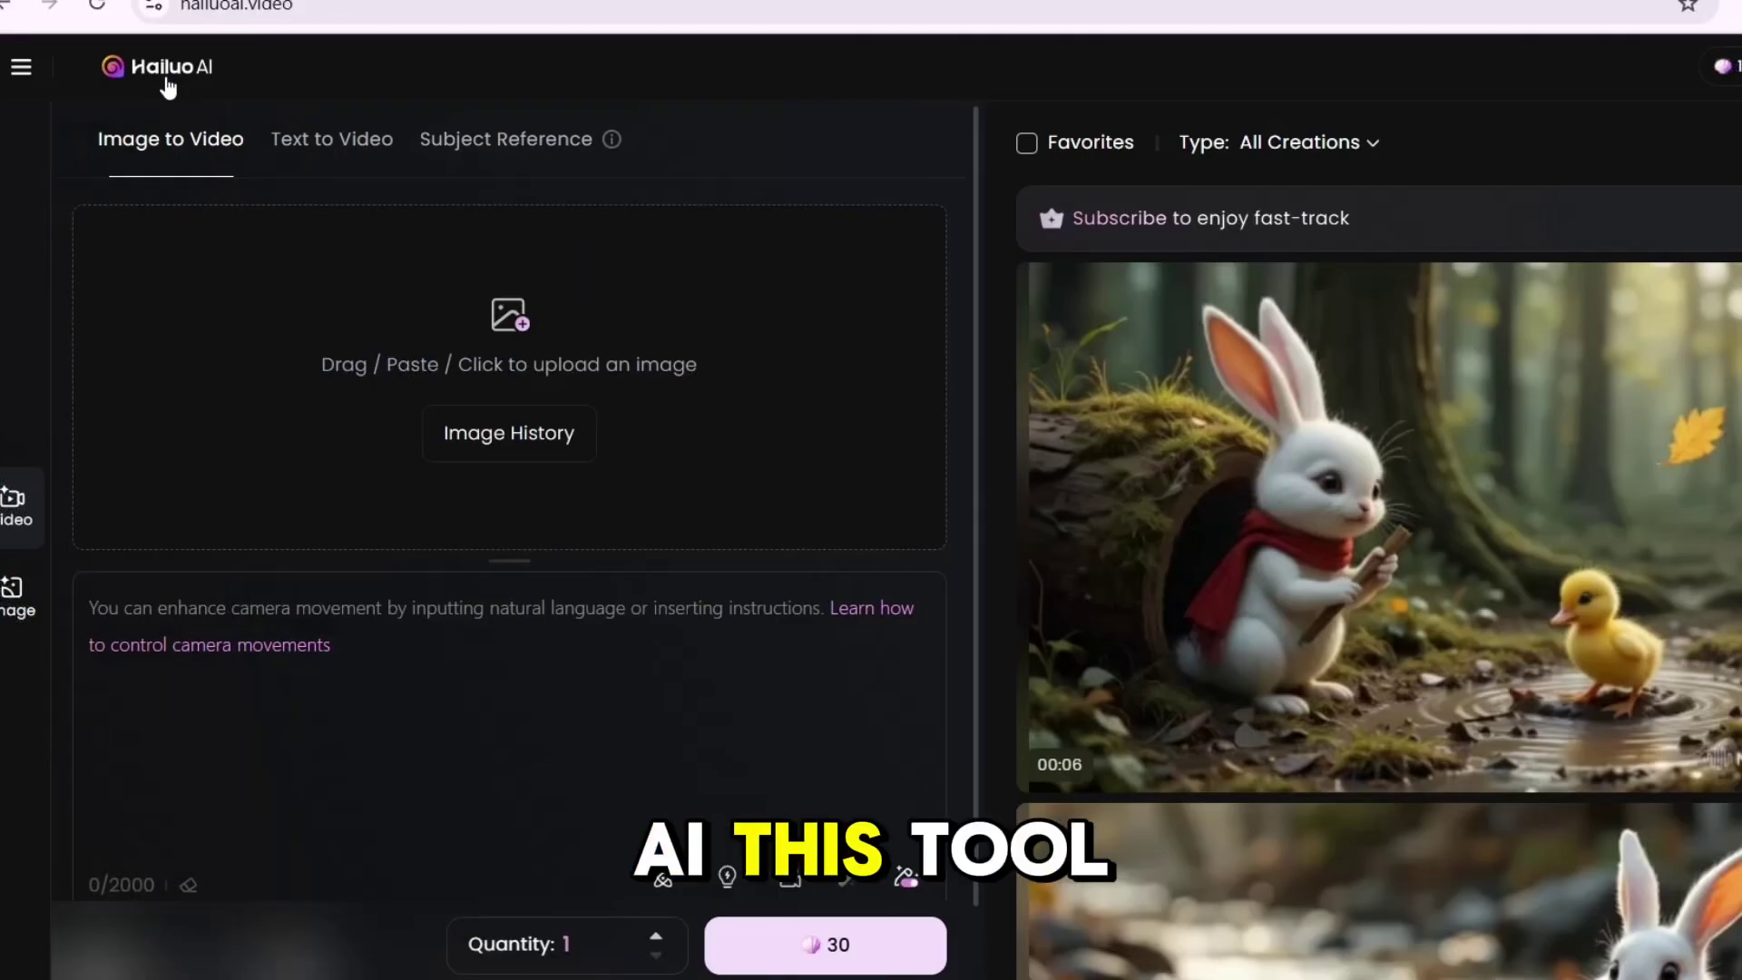
Return to Hailuo AI's Explore home, where the free account shows 100 credits
{"action": "left_click", "coordinate": [167, 81]}
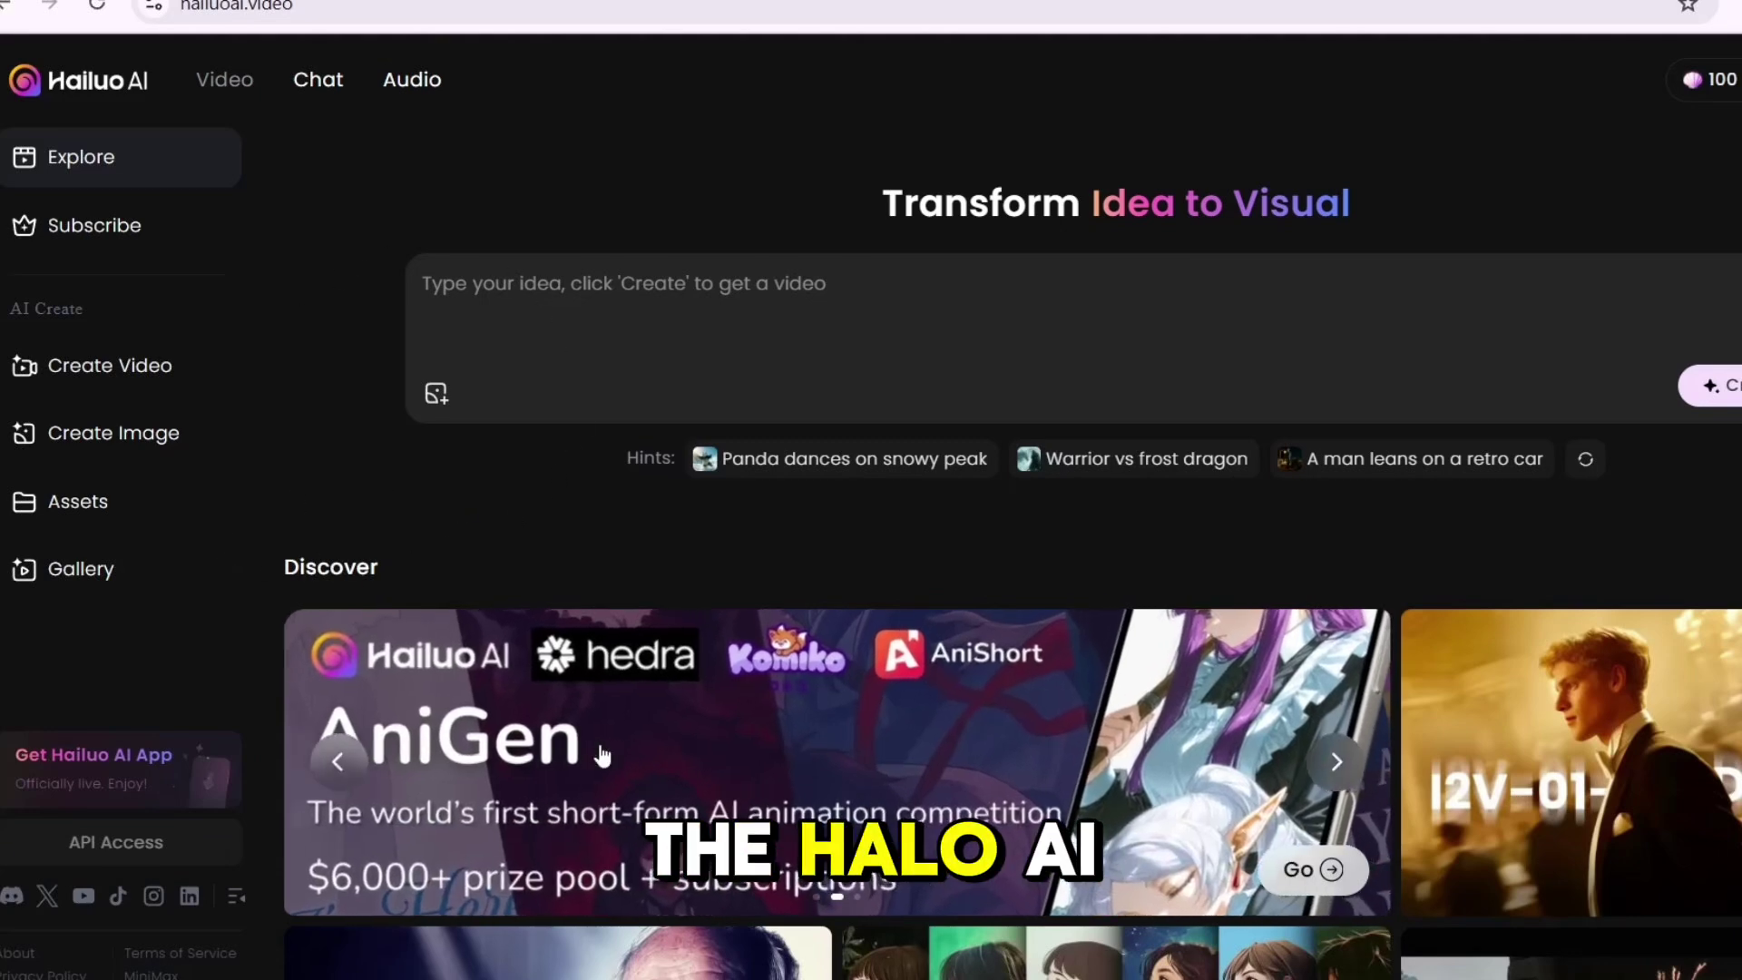
{"action": "mouse_move", "coordinate": [1737, 80]}
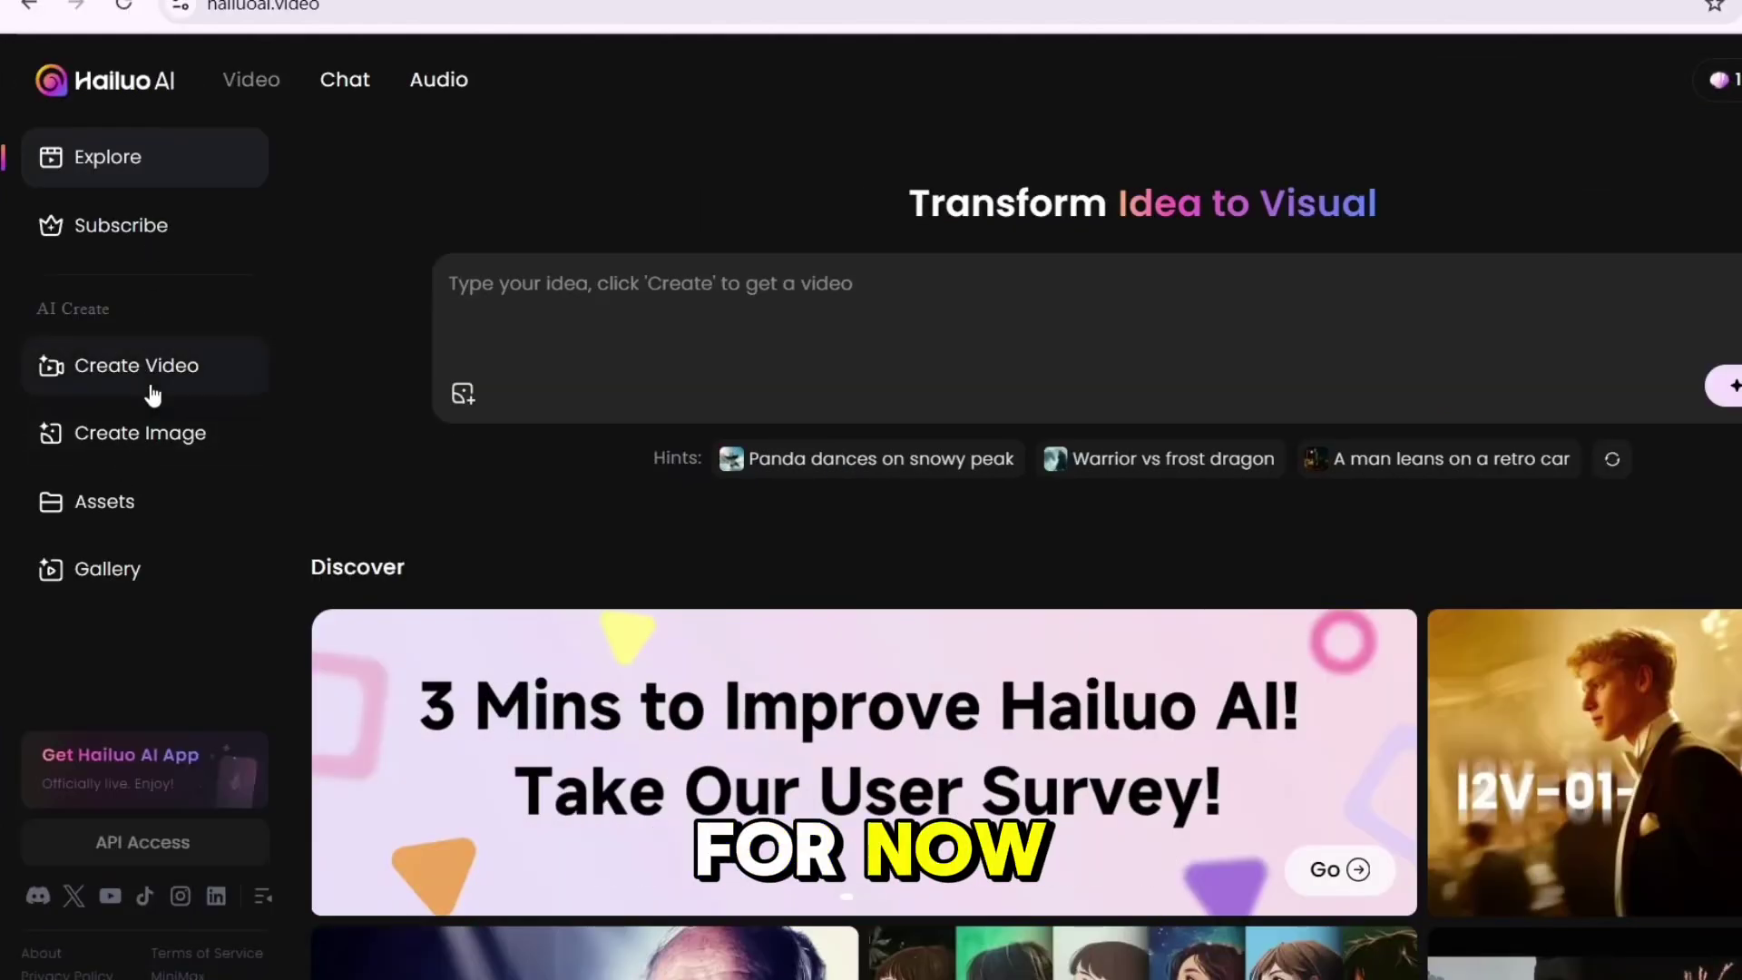
Upload the campfire image, paste the storytelling prompt, generate the 6-second 720p clip and open it
{"action": "left_click", "coordinate": [165, 373]}
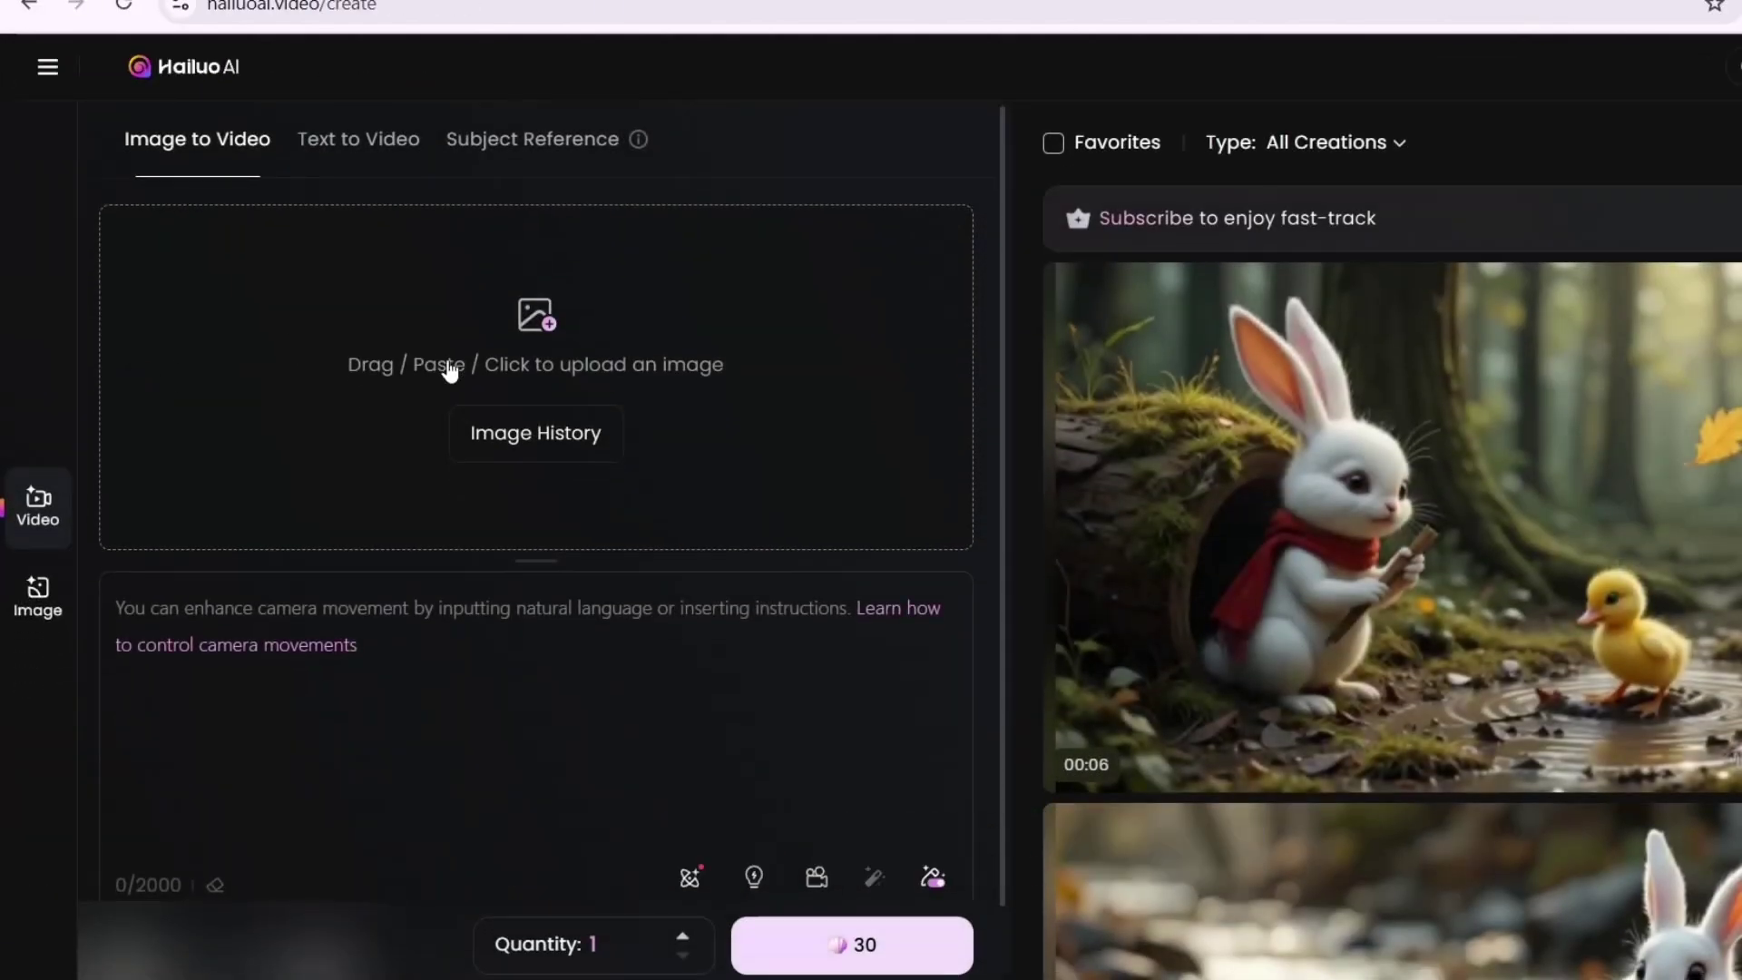
{"action": "left_click", "coordinate": [541, 335]}
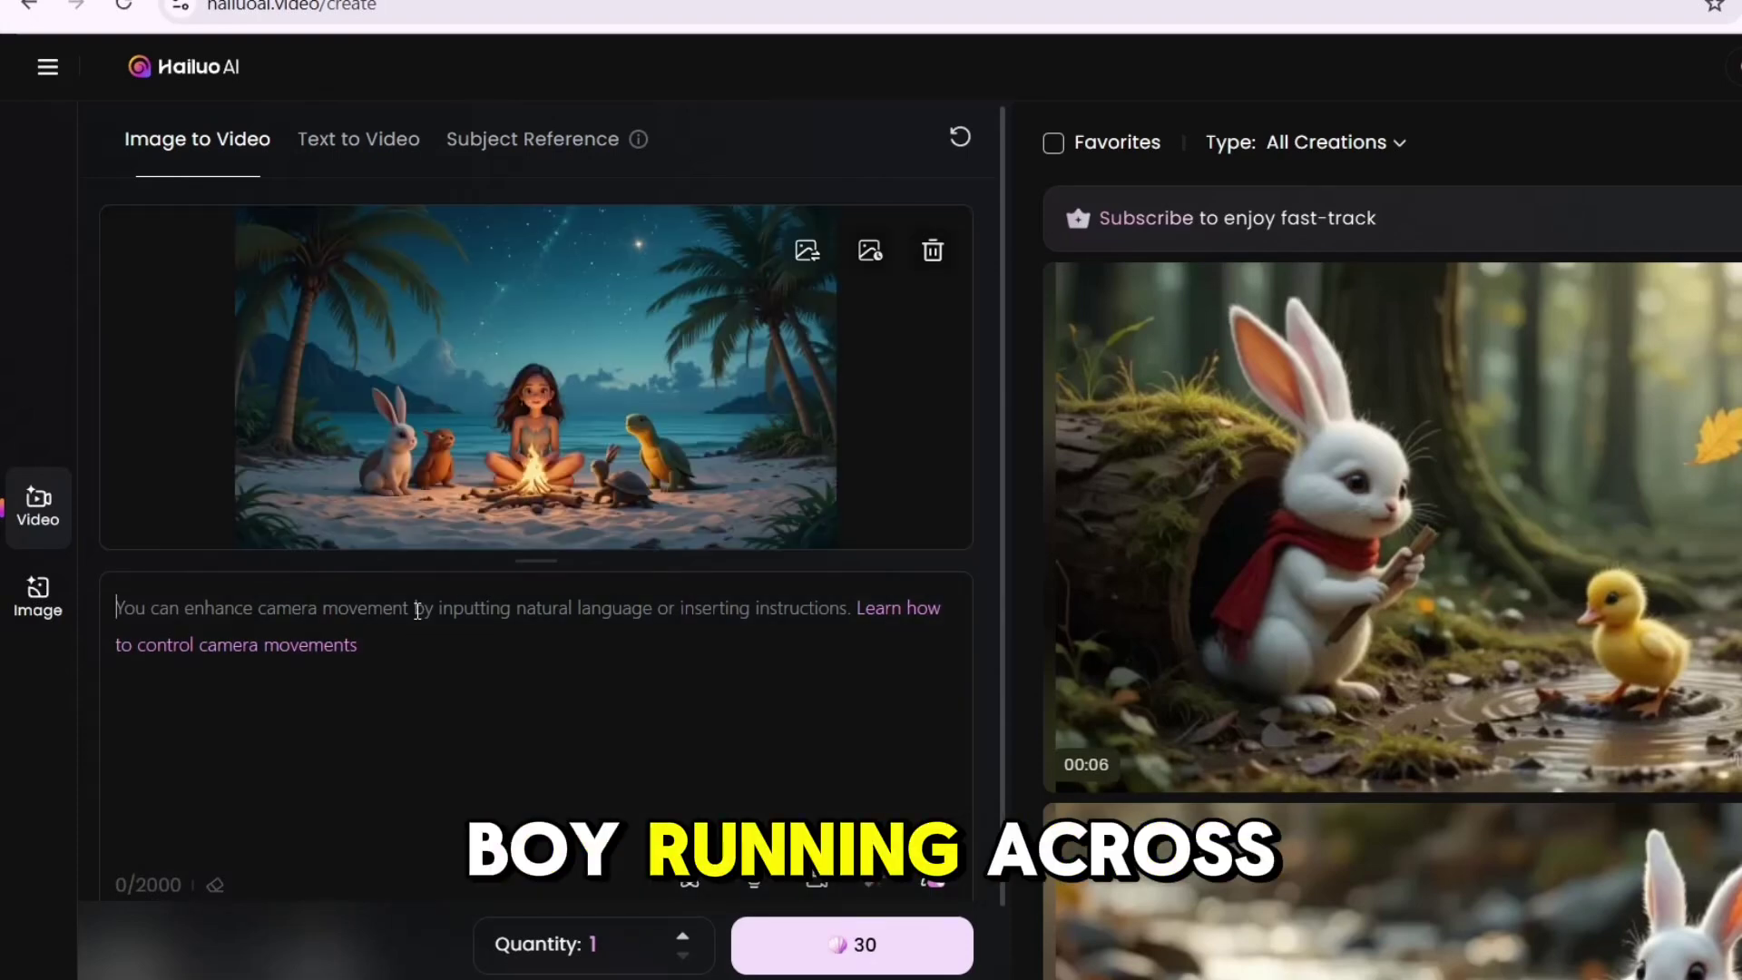
{"action": "key", "text": "ctrl+v"}
{"action": "scroll", "coordinate": [418, 611], "scroll_direction": "up", "scroll_amount": 2}
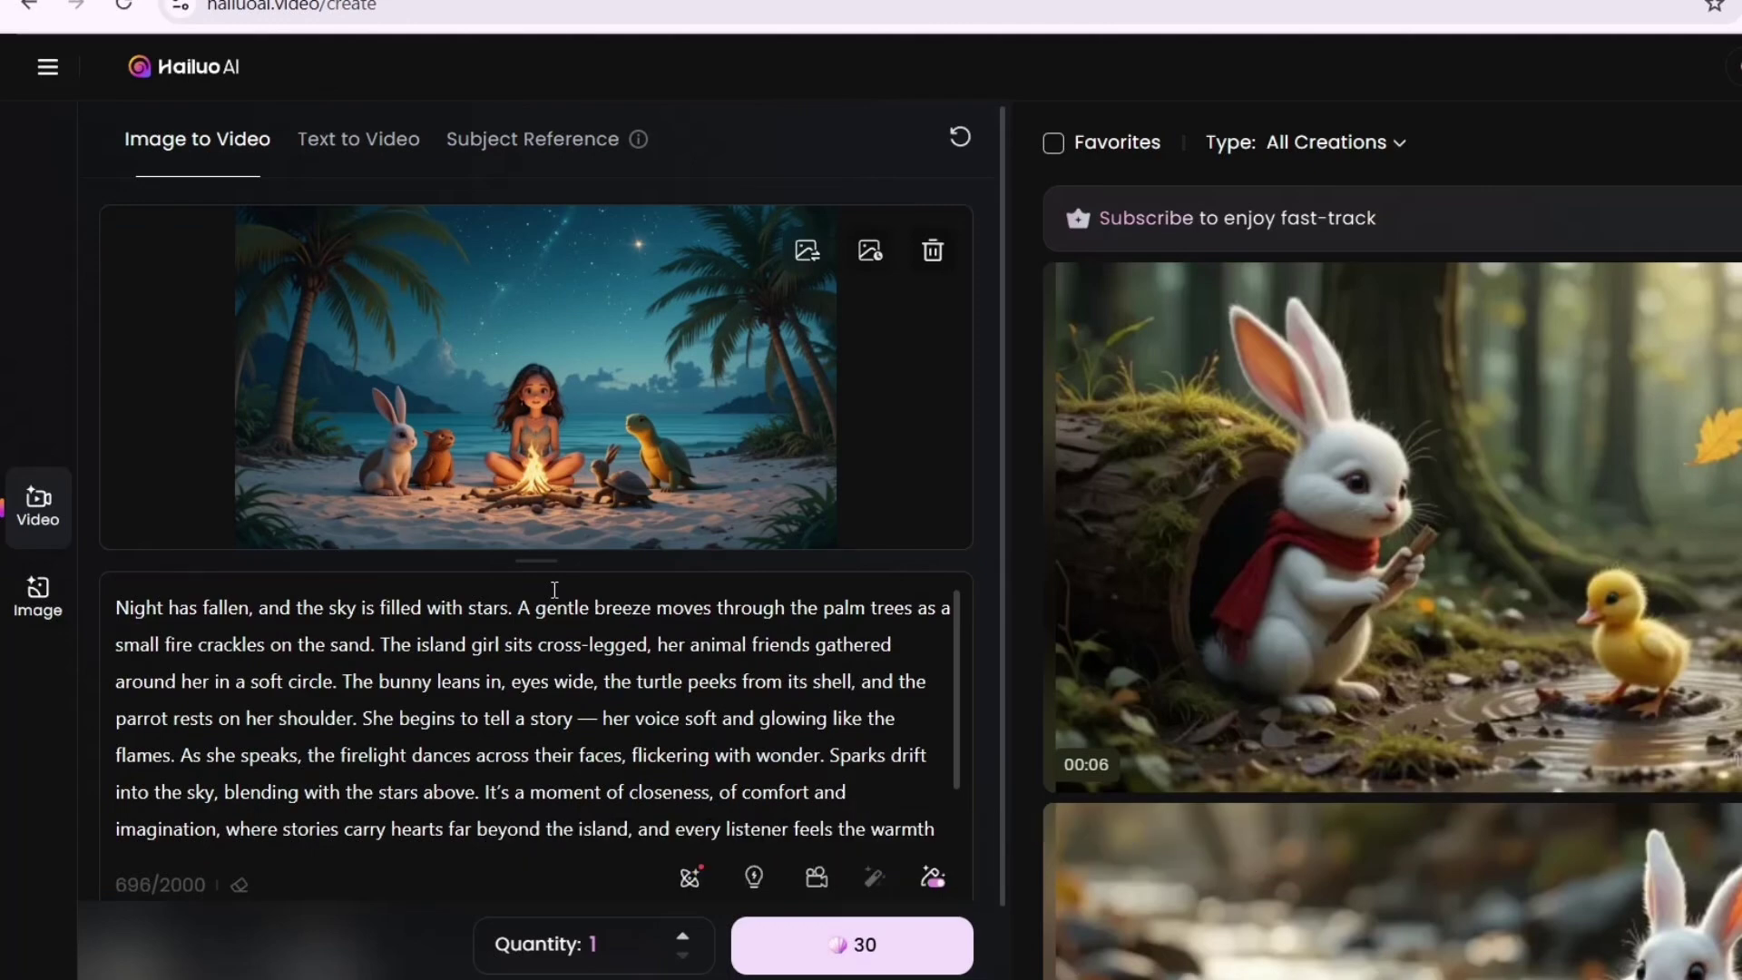
{"action": "left_click", "coordinate": [852, 944]}
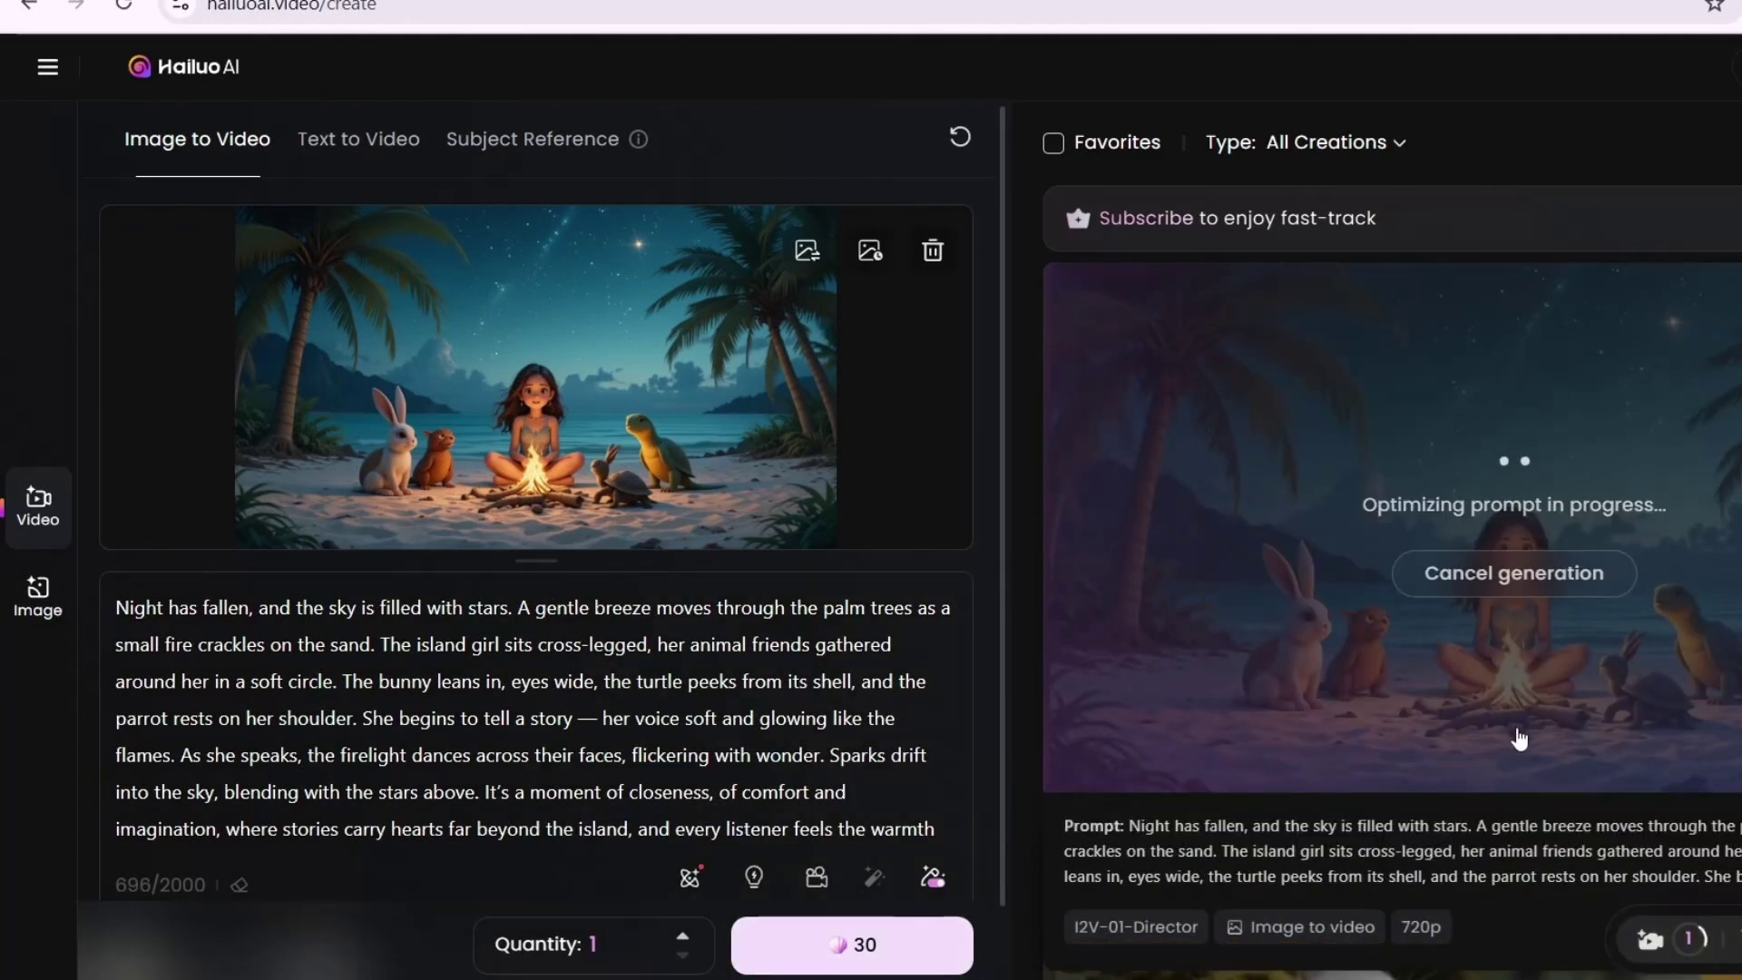
{"action": "left_click", "coordinate": [1128, 590]}
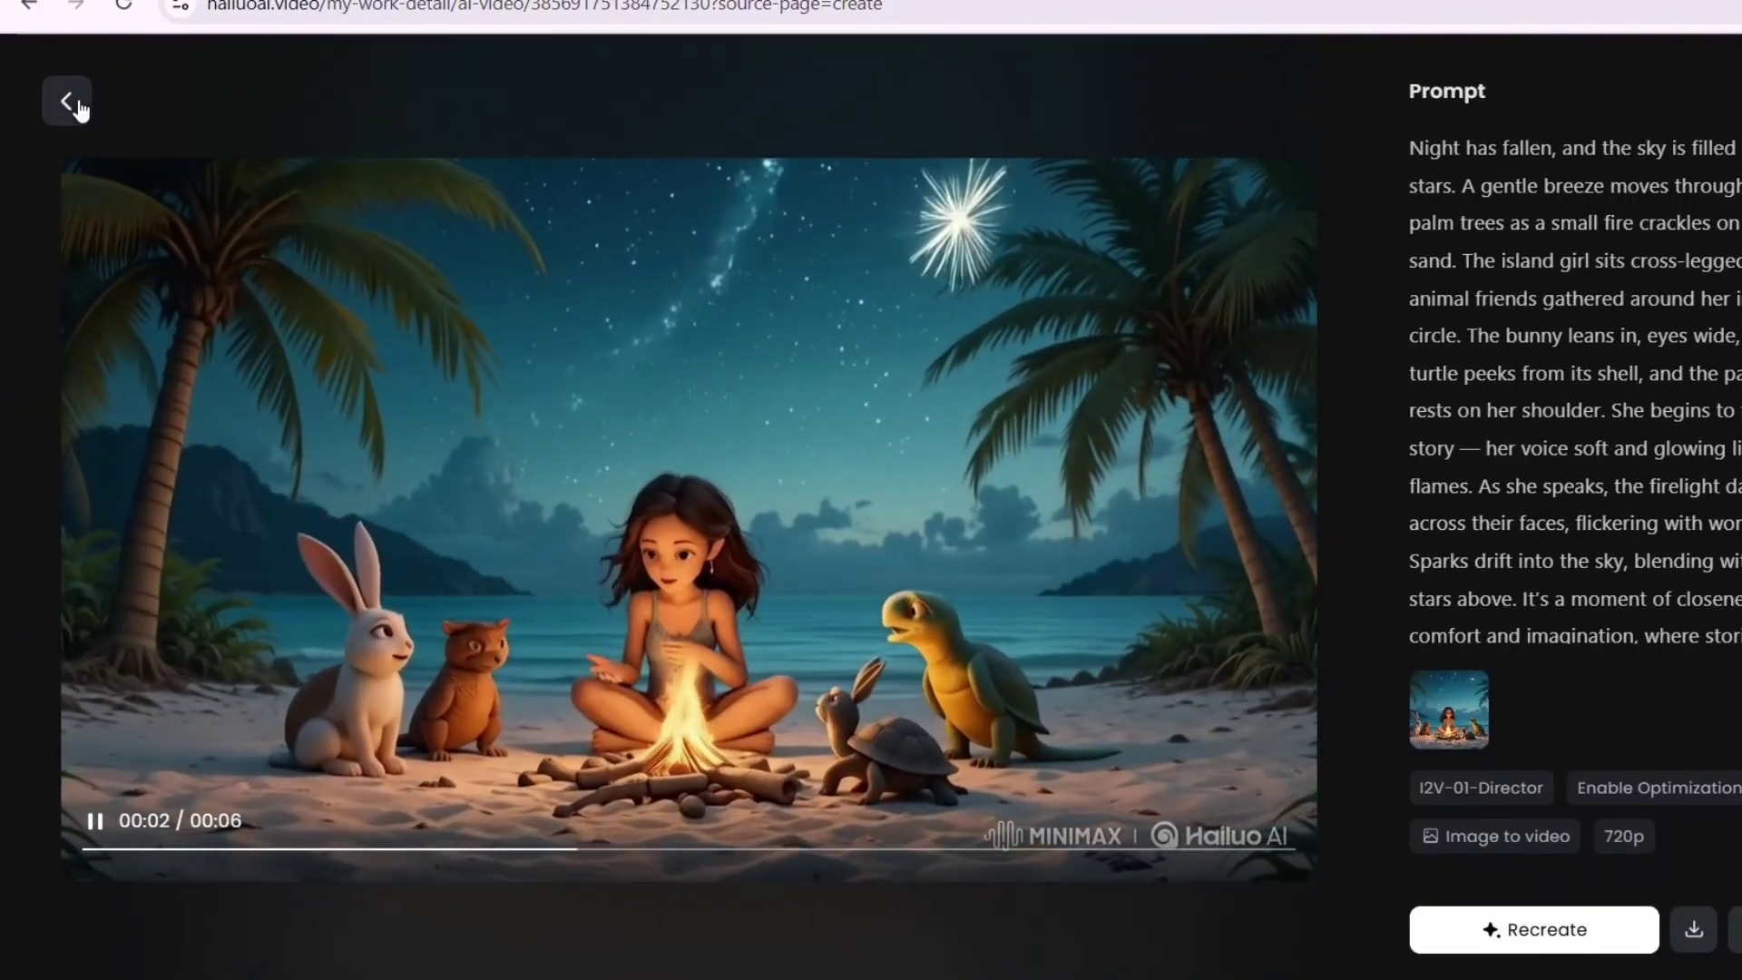
Download the campfire clip from the Assets library as a 1,235 KB video file
{"action": "left_click", "coordinate": [66, 100]}
{"action": "left_click", "coordinate": [142, 525]}
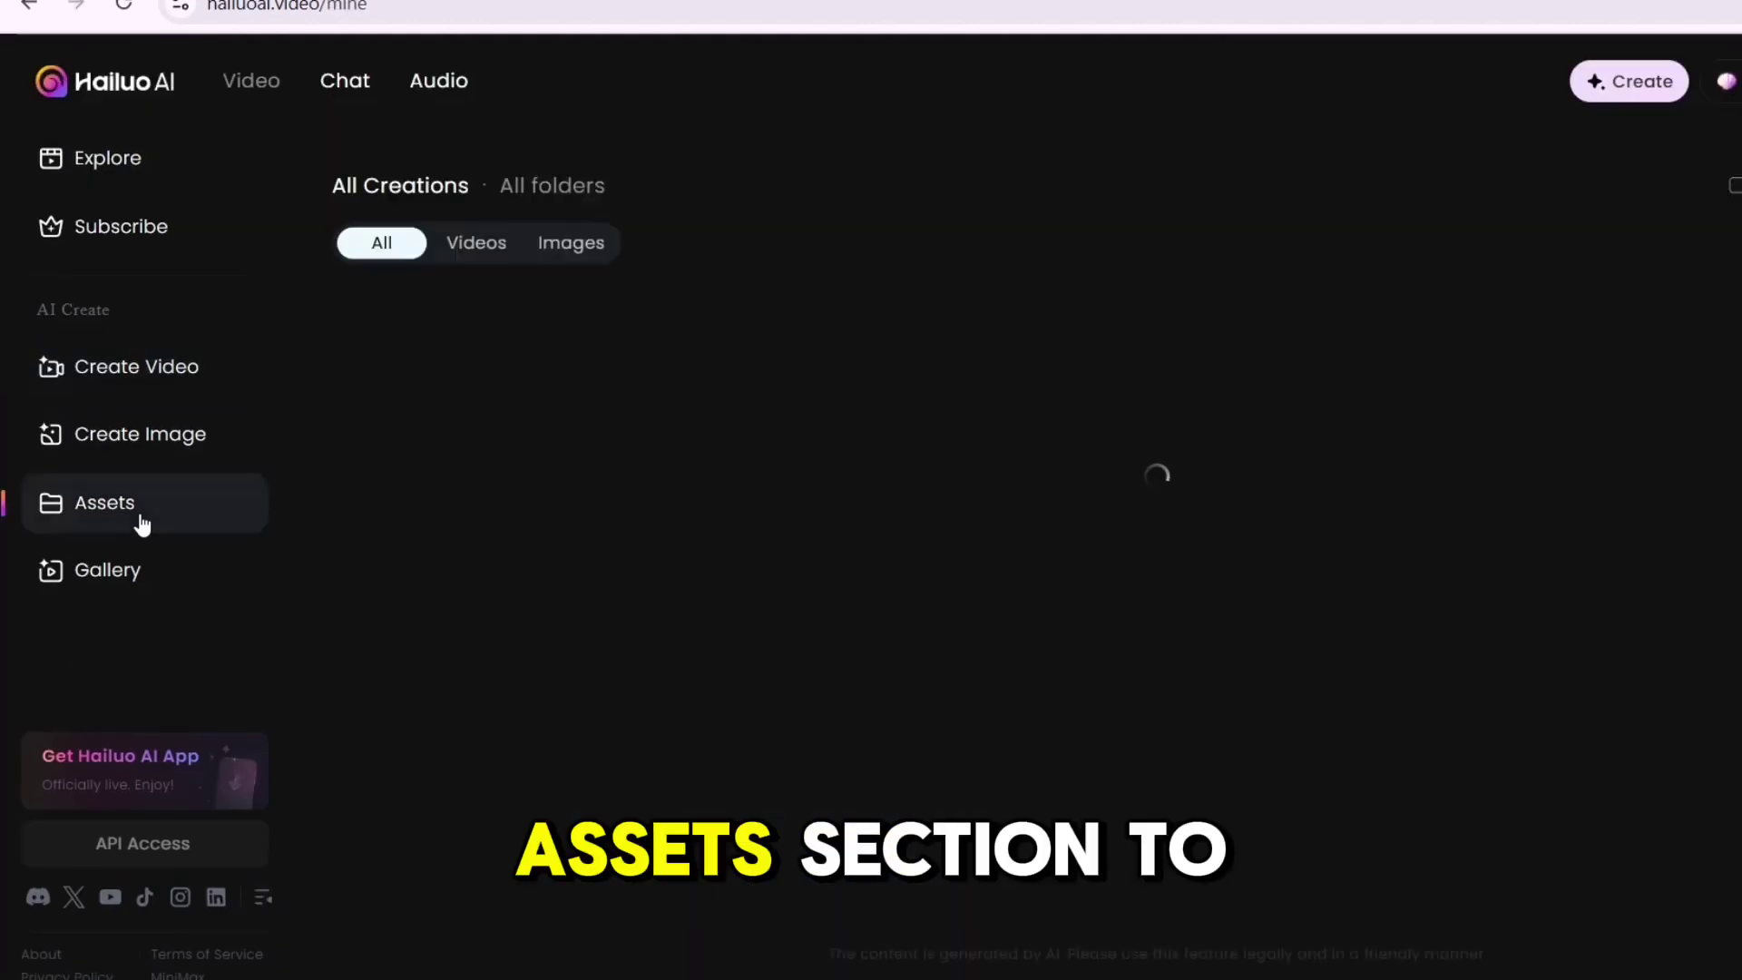
{"action": "mouse_move", "coordinate": [635, 544]}
{"action": "left_click", "coordinate": [713, 680]}
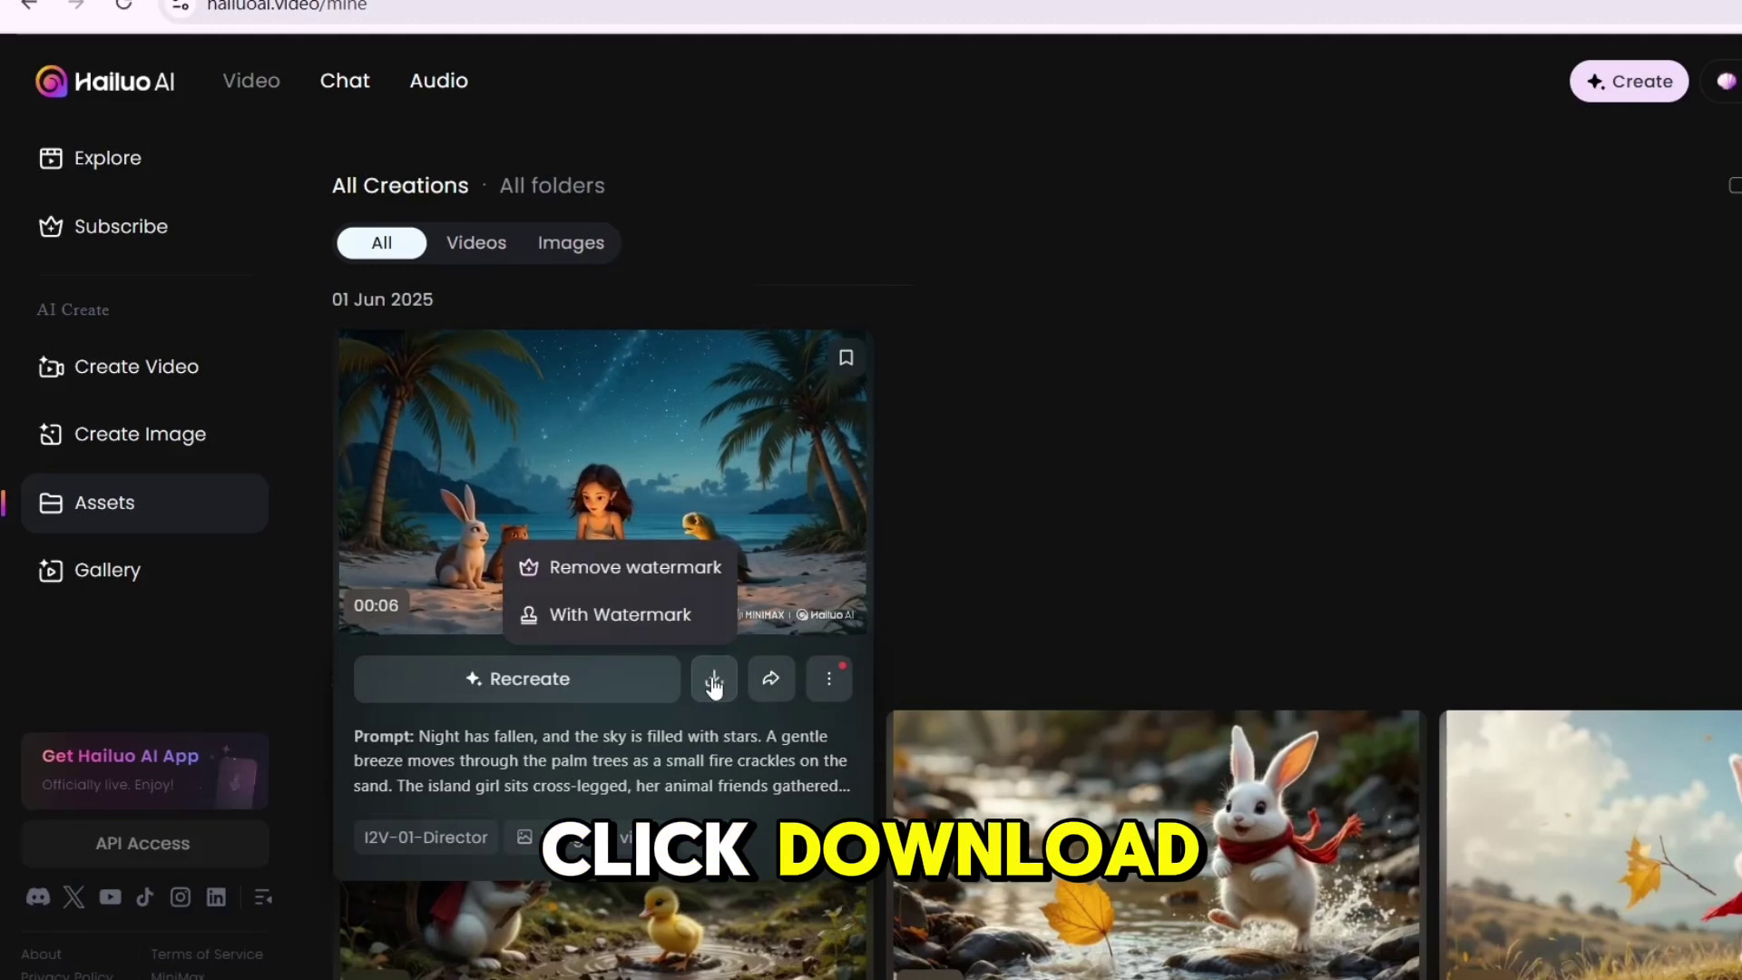
{"action": "left_click", "coordinate": [991, 379]}
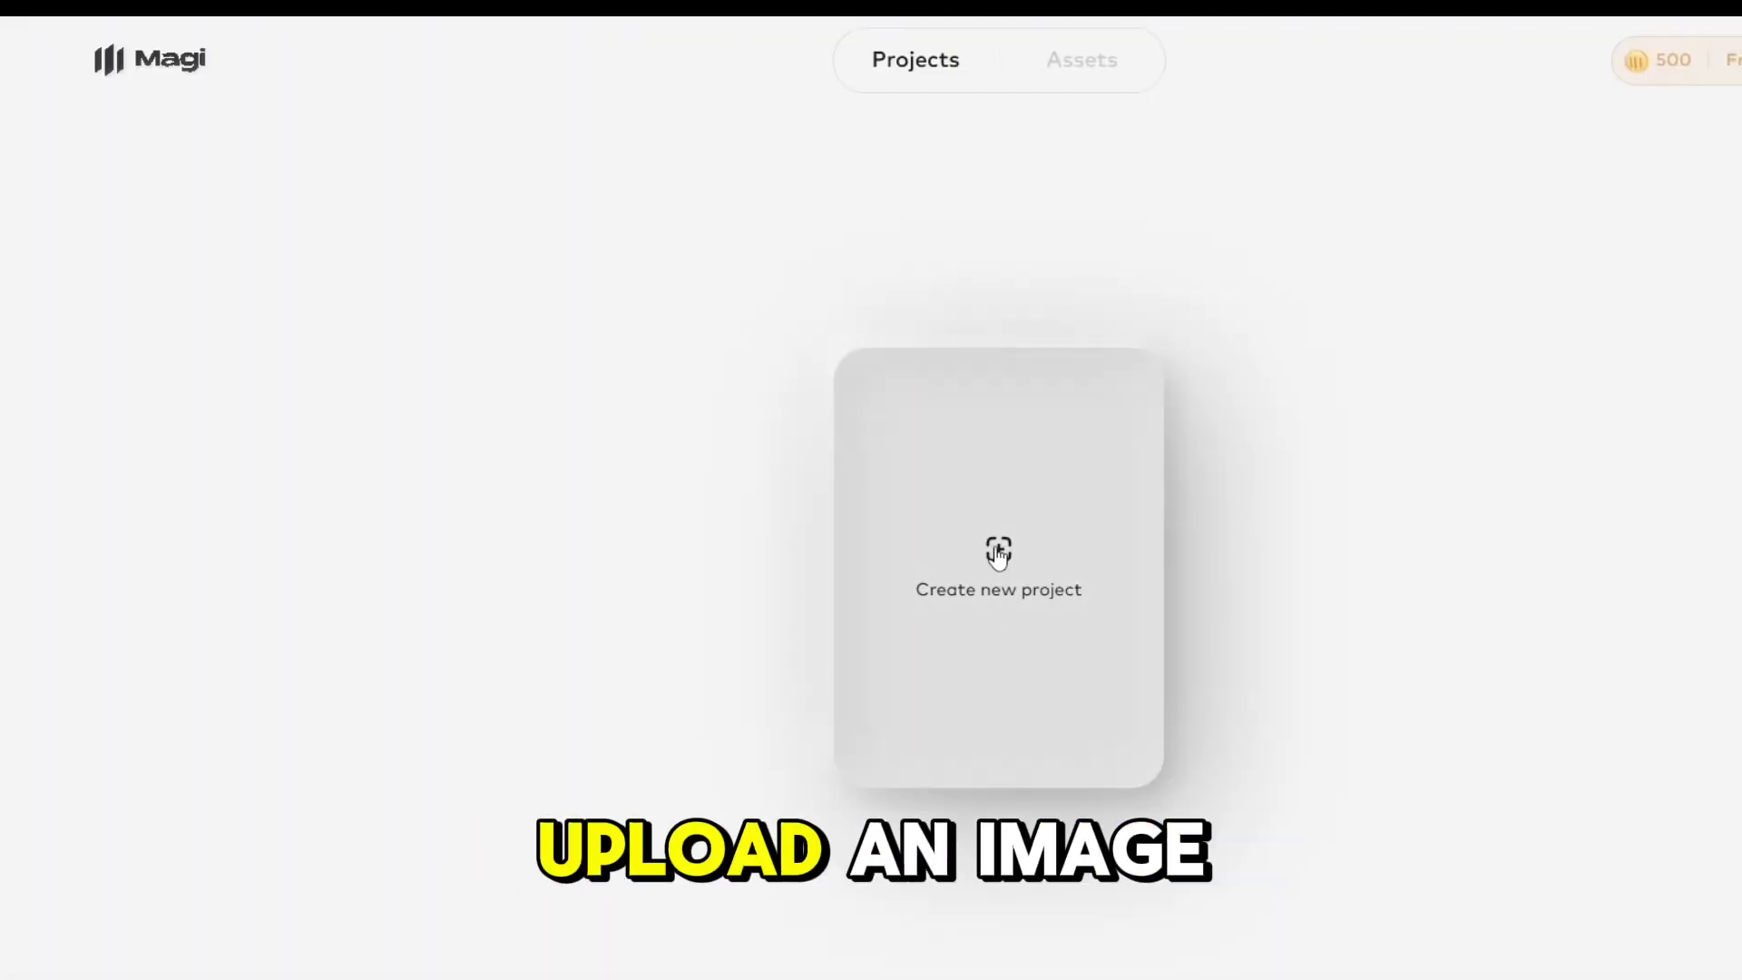
Create a Magi project, attach Image to Video to the beach picture, paste the running prompt and generate
{"action": "left_click", "coordinate": [998, 555]}
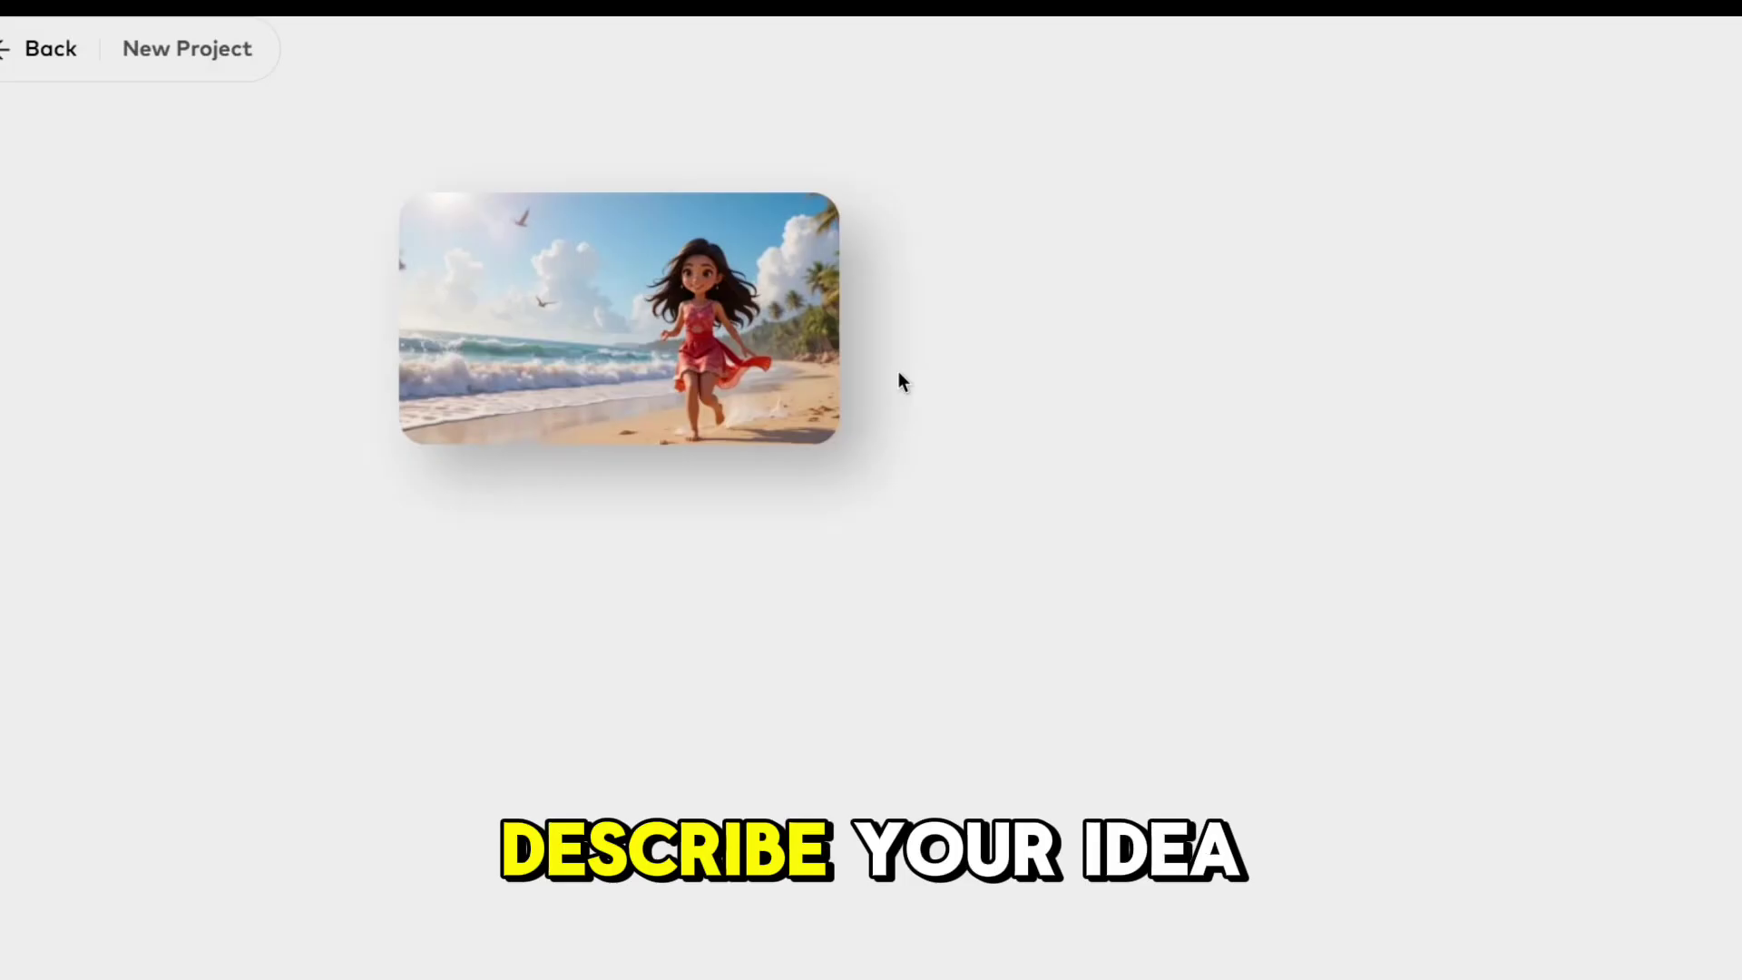
{"action": "mouse_move", "coordinate": [749, 340]}
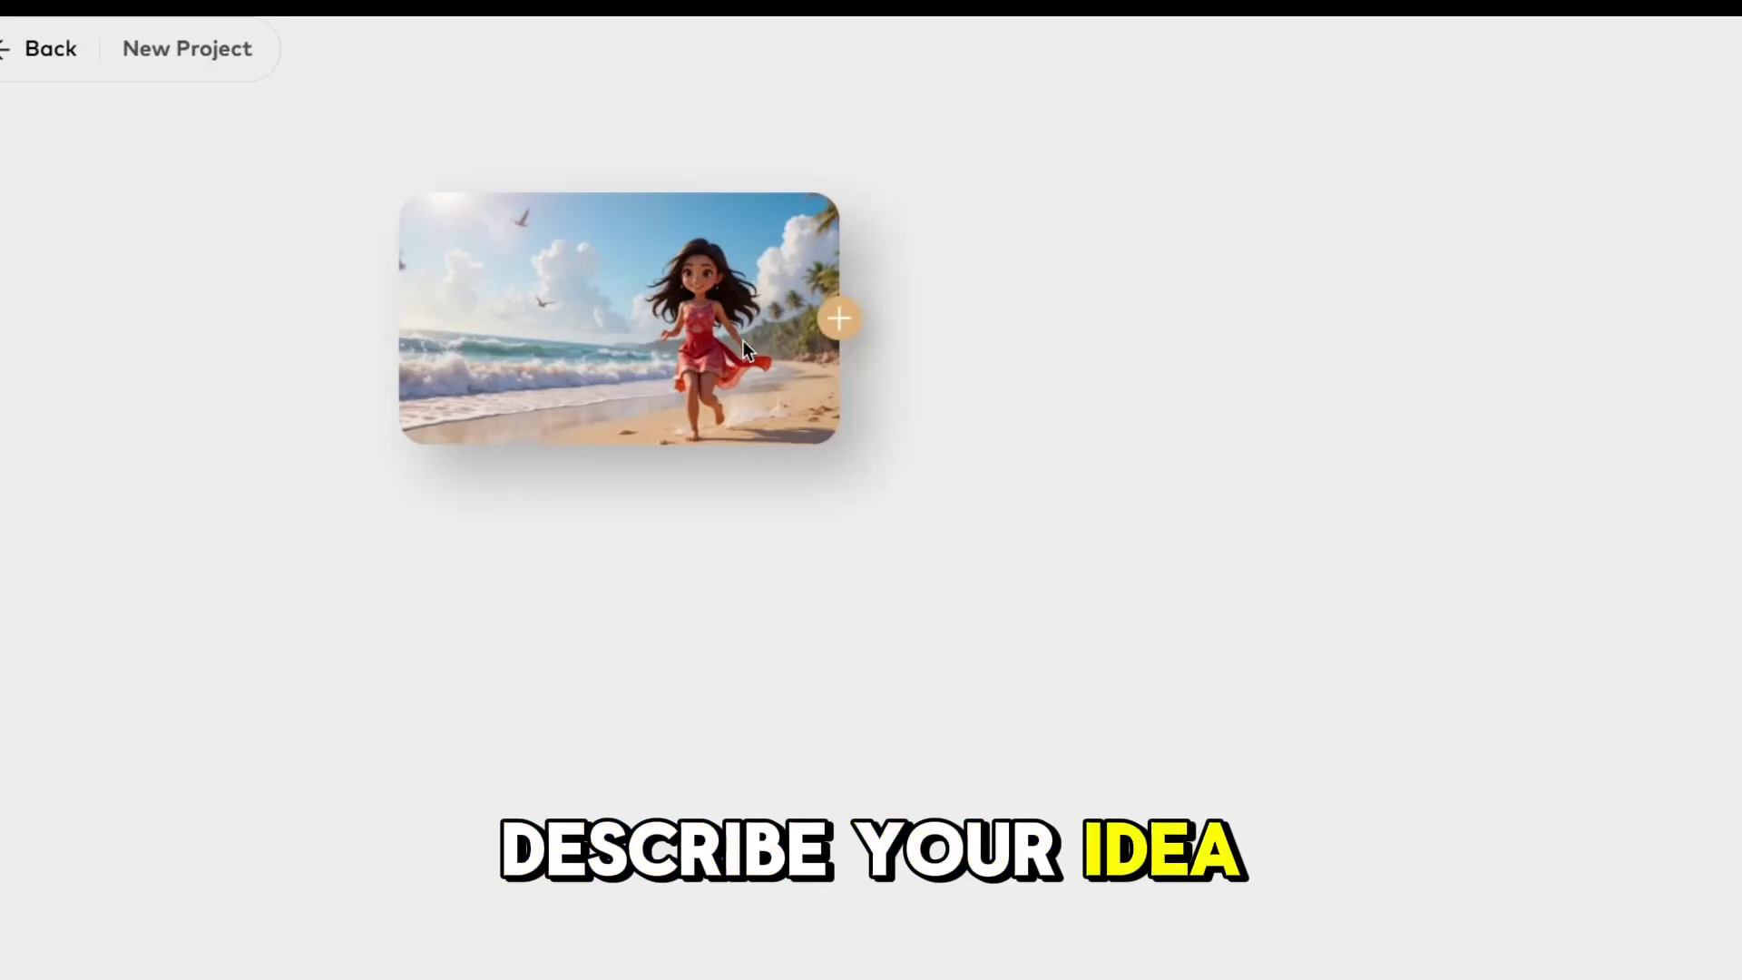
{"action": "left_click", "coordinate": [850, 319]}
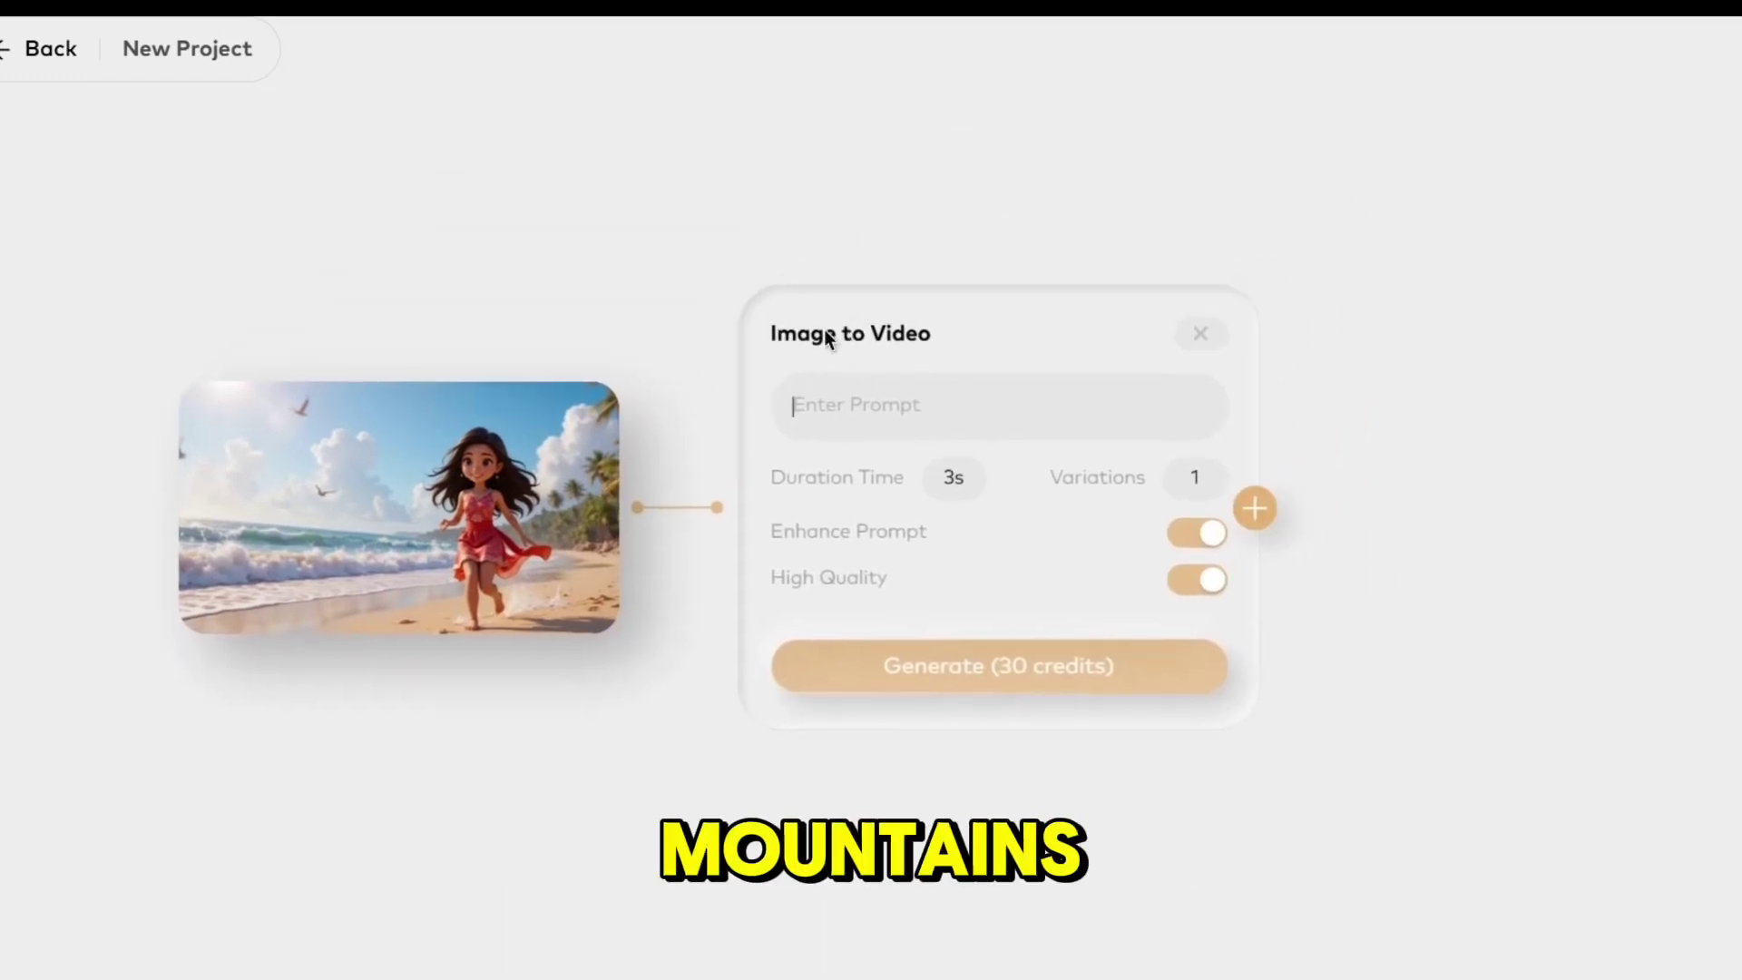
{"action": "key", "text": "ctrl+v"}
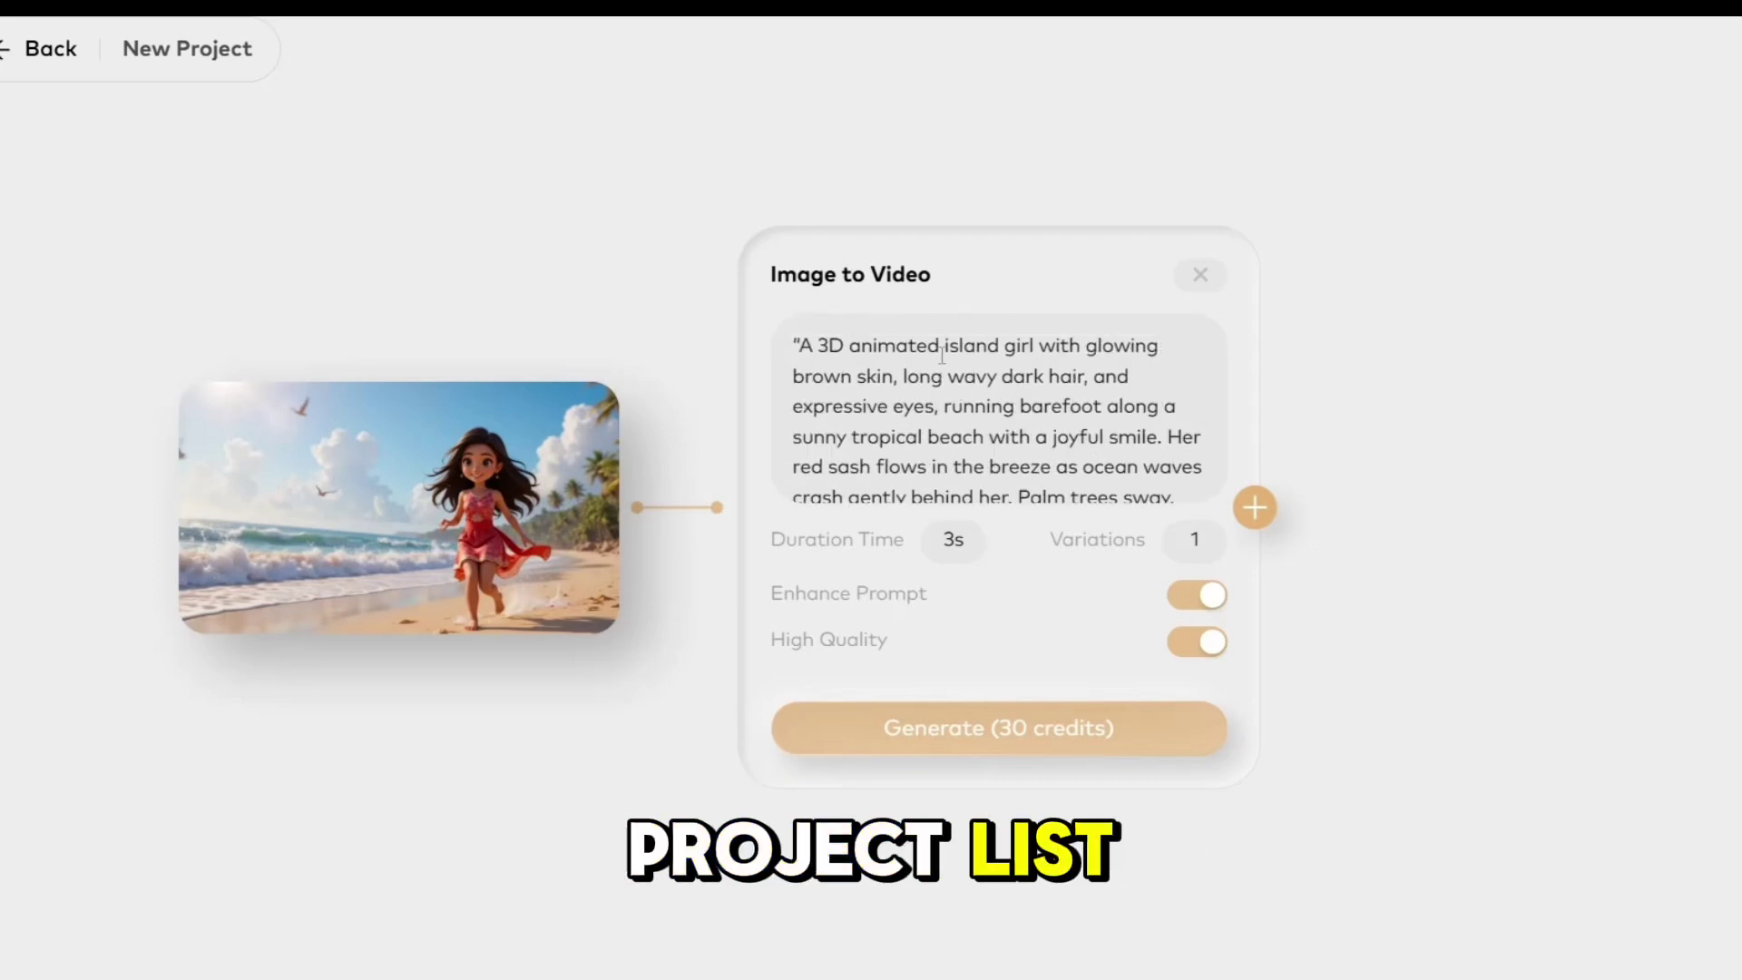
{"action": "left_click", "coordinate": [1017, 735]}
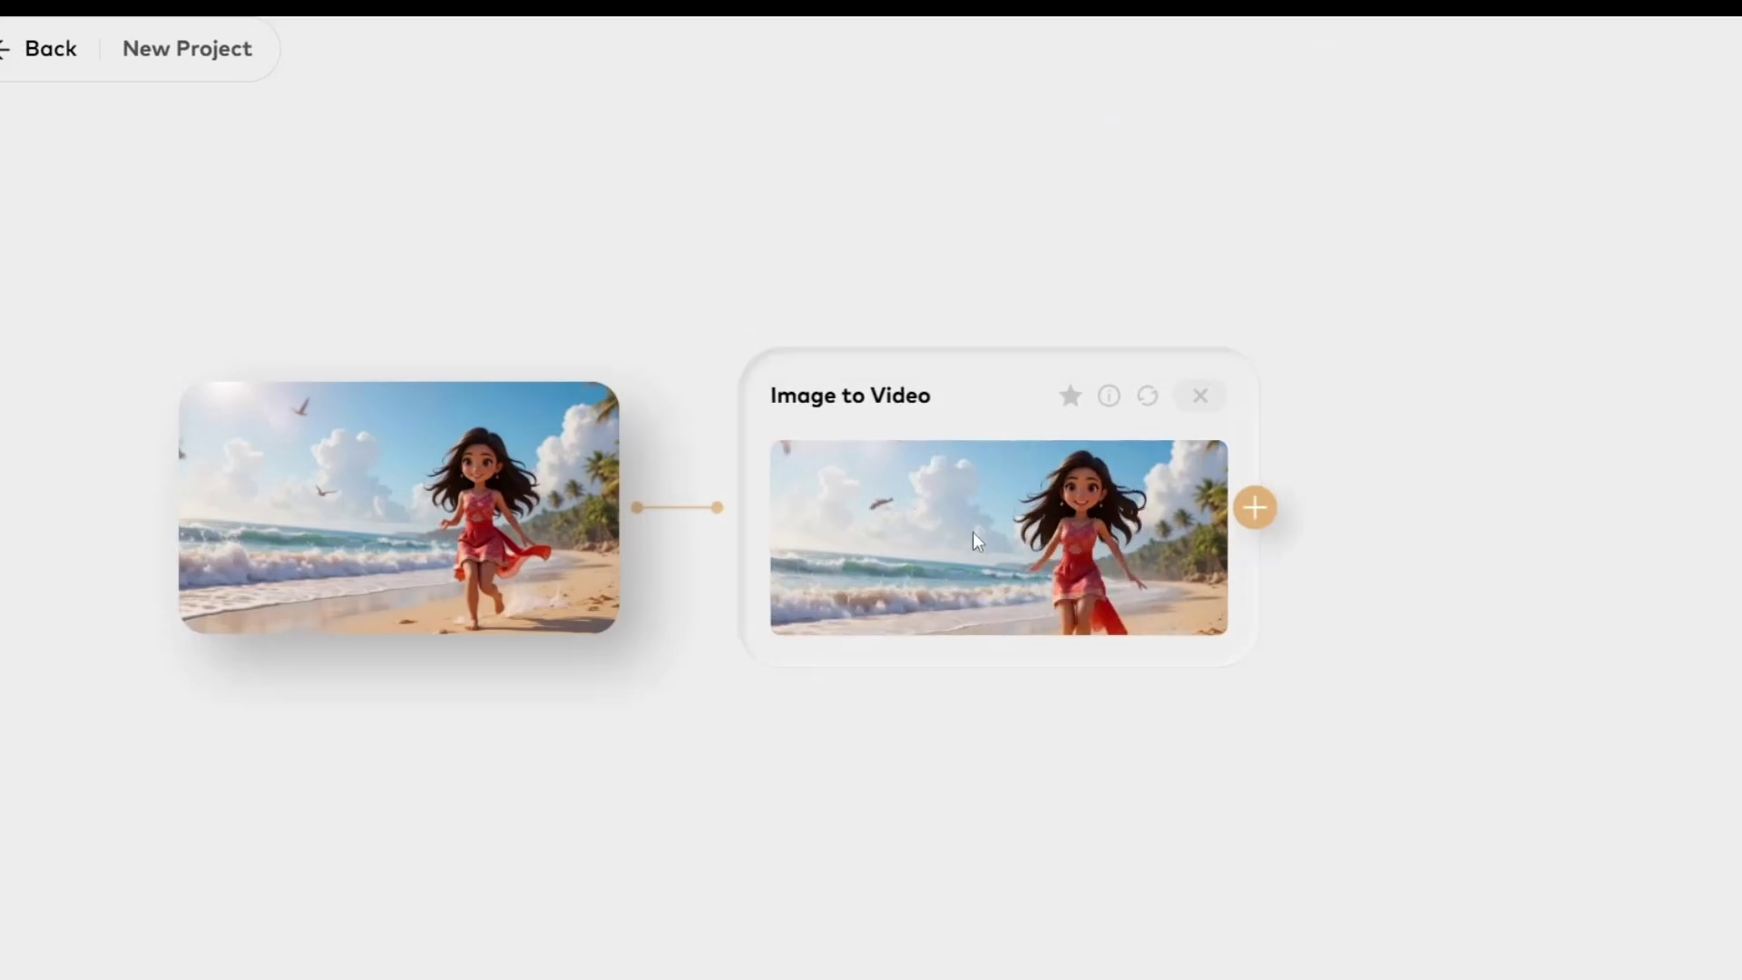
{"action": "left_click", "coordinate": [972, 533]}
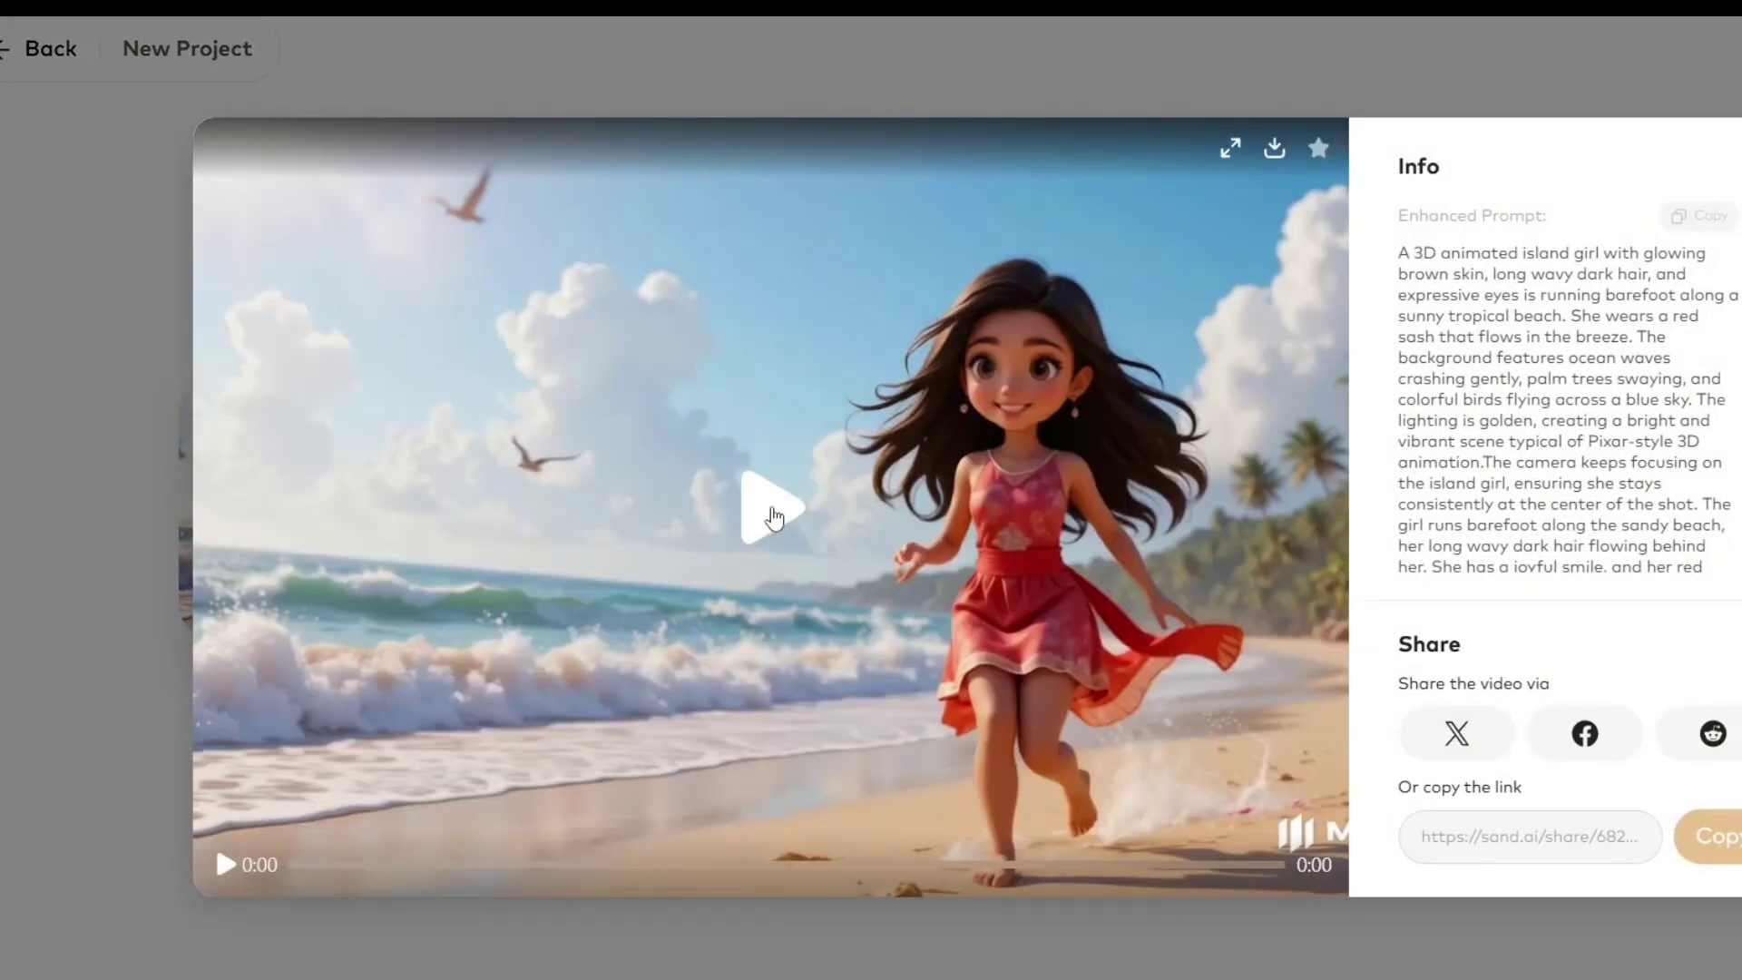
Play Magi's finished clip of the island girl running along the beach
{"action": "left_click", "coordinate": [774, 514]}
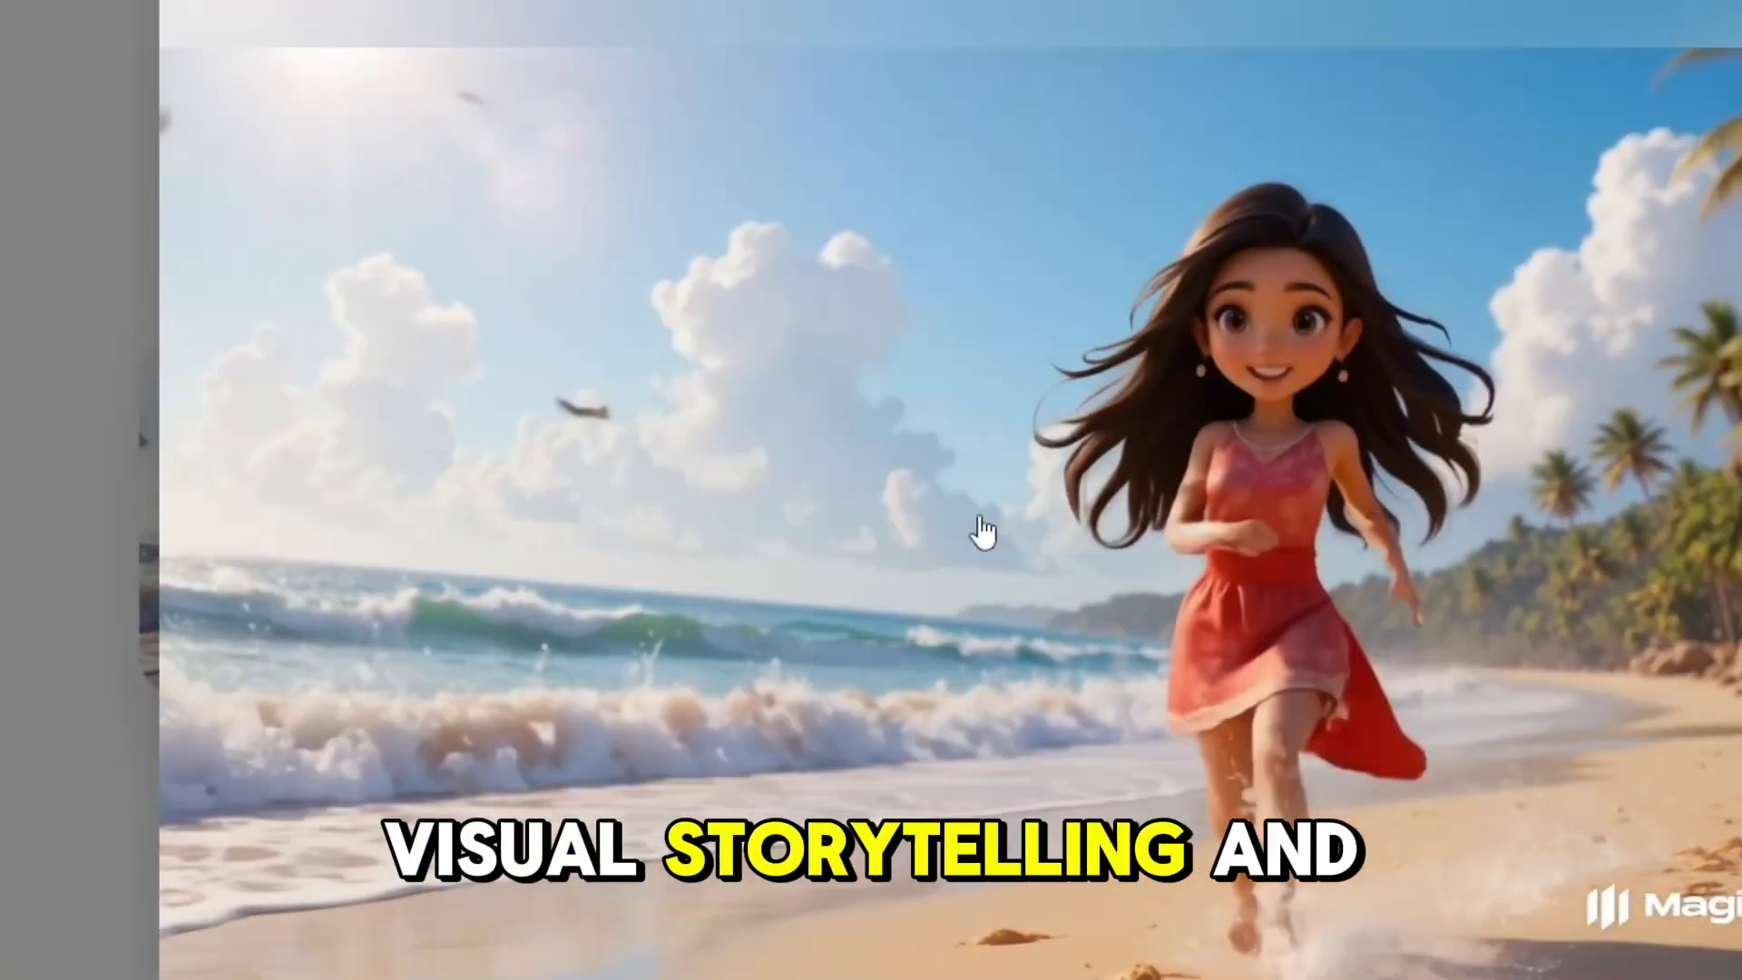
{"action": "mouse_move", "coordinate": [723, 455]}
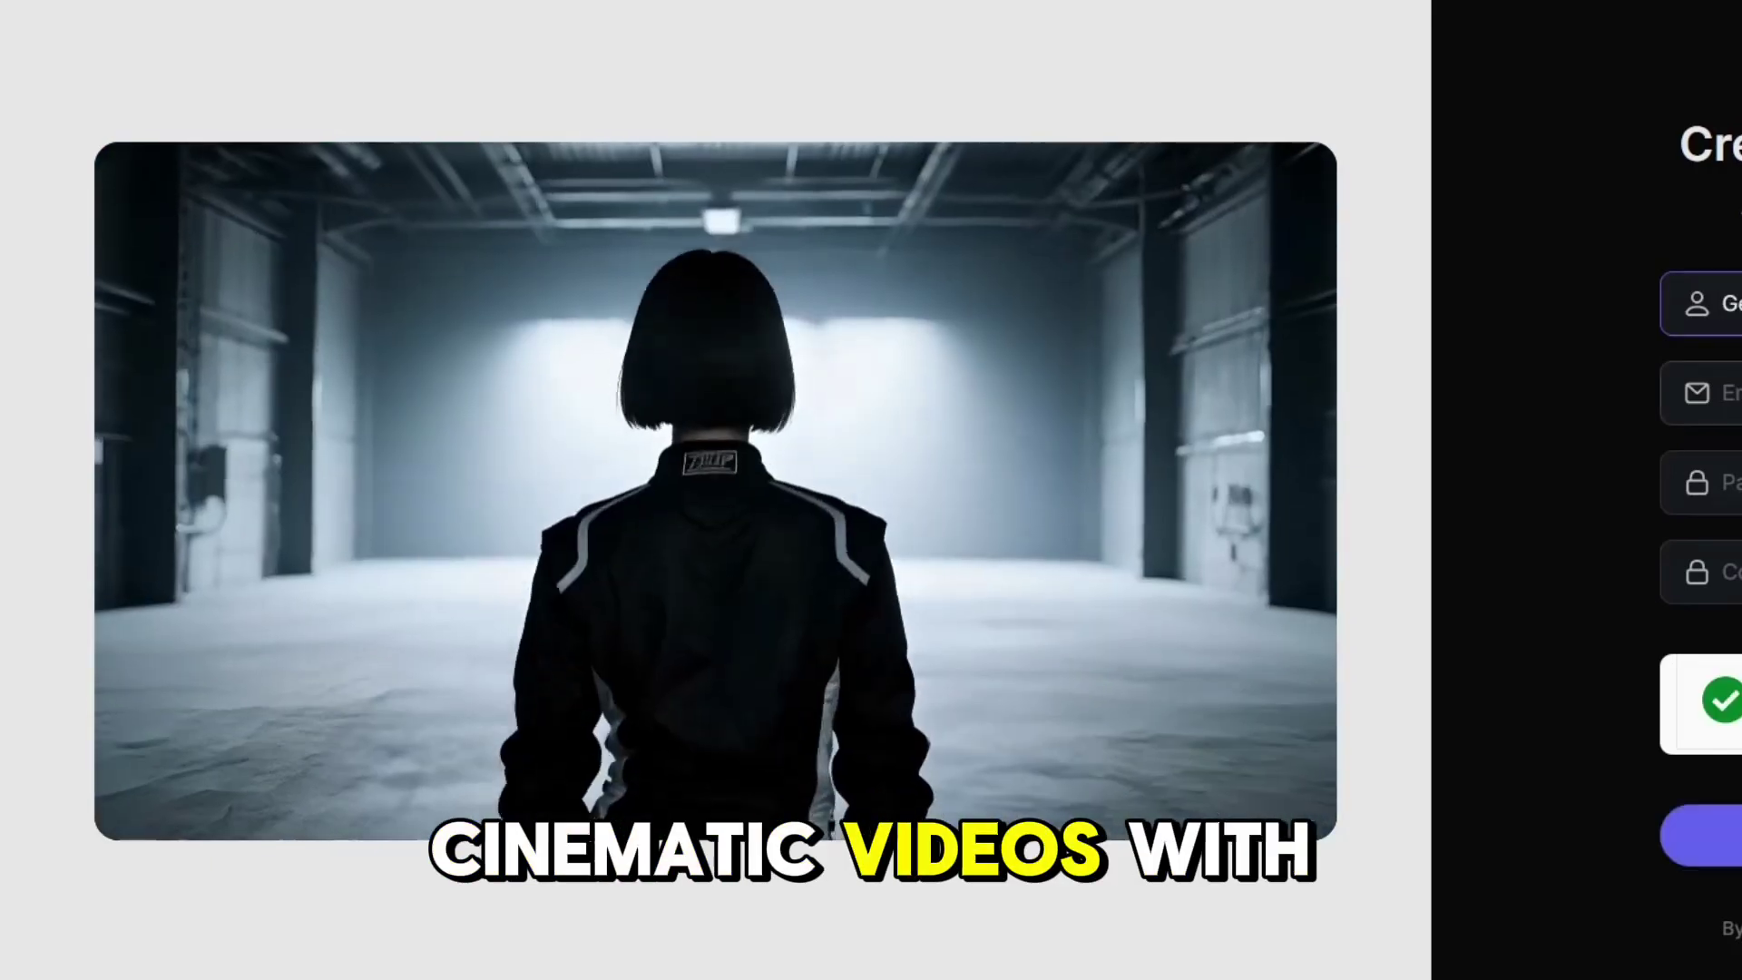
Pass the human verification, go to PixVerse from search results, and sign in with a Google account
{"action": "left_click", "coordinate": [1724, 393]}
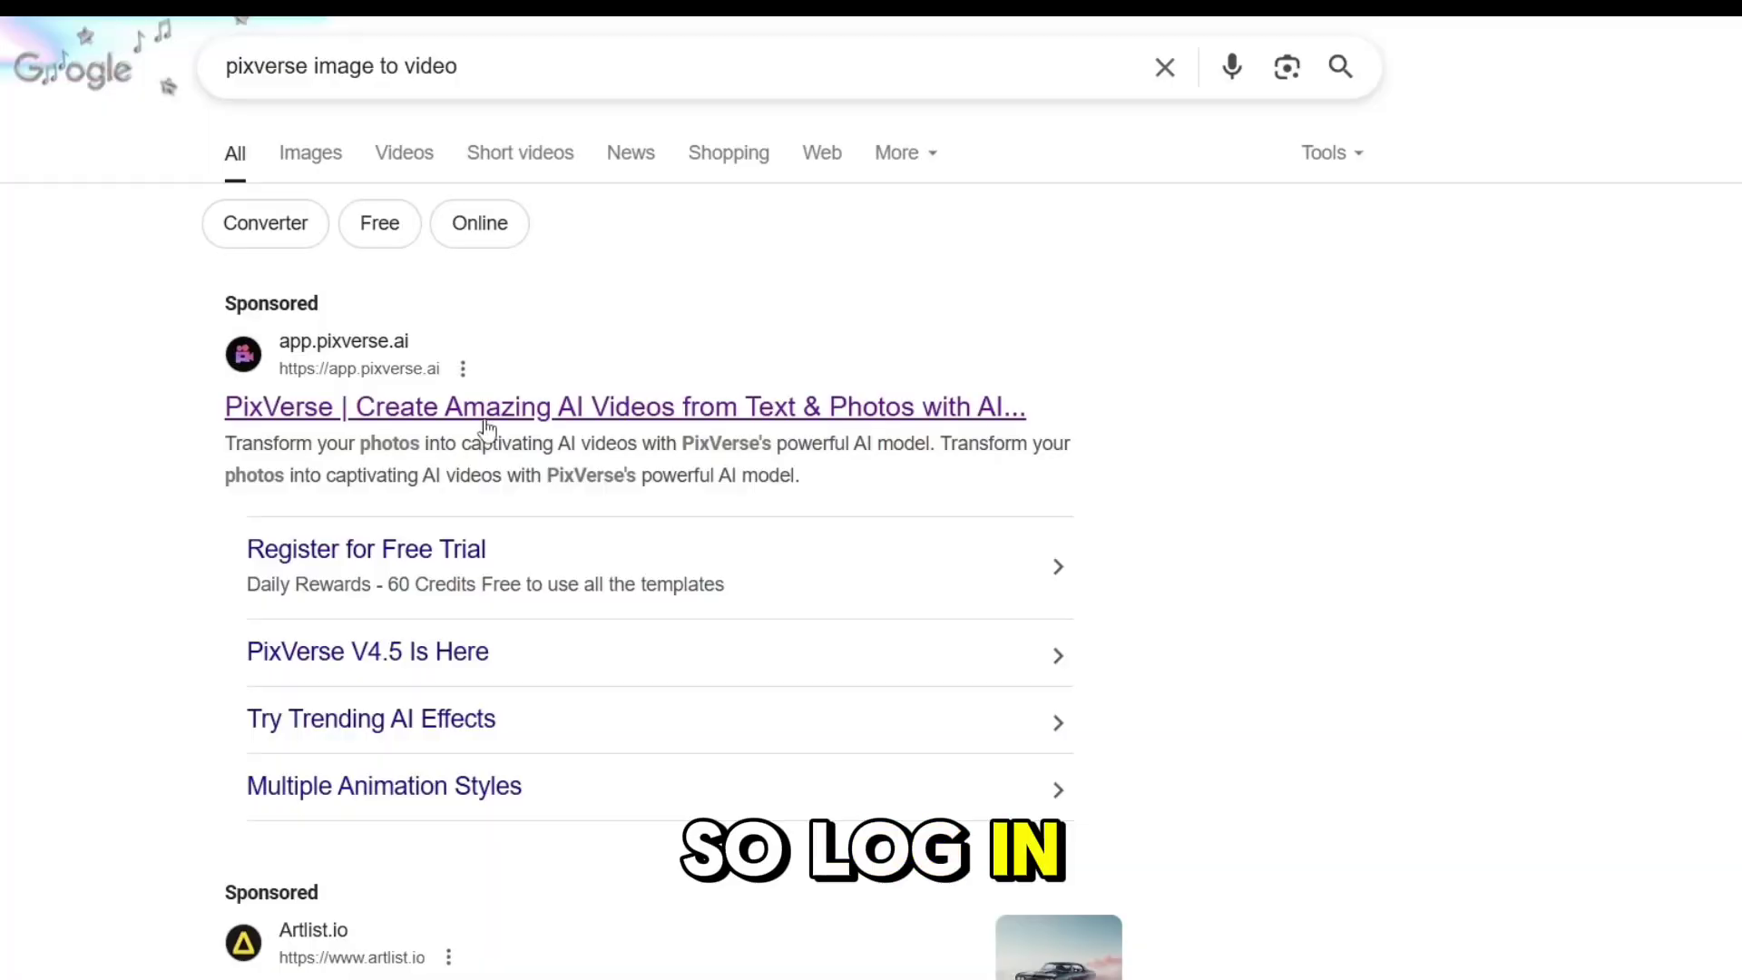
{"action": "left_click", "coordinate": [430, 396]}
{"action": "left_click", "coordinate": [1637, 363]}
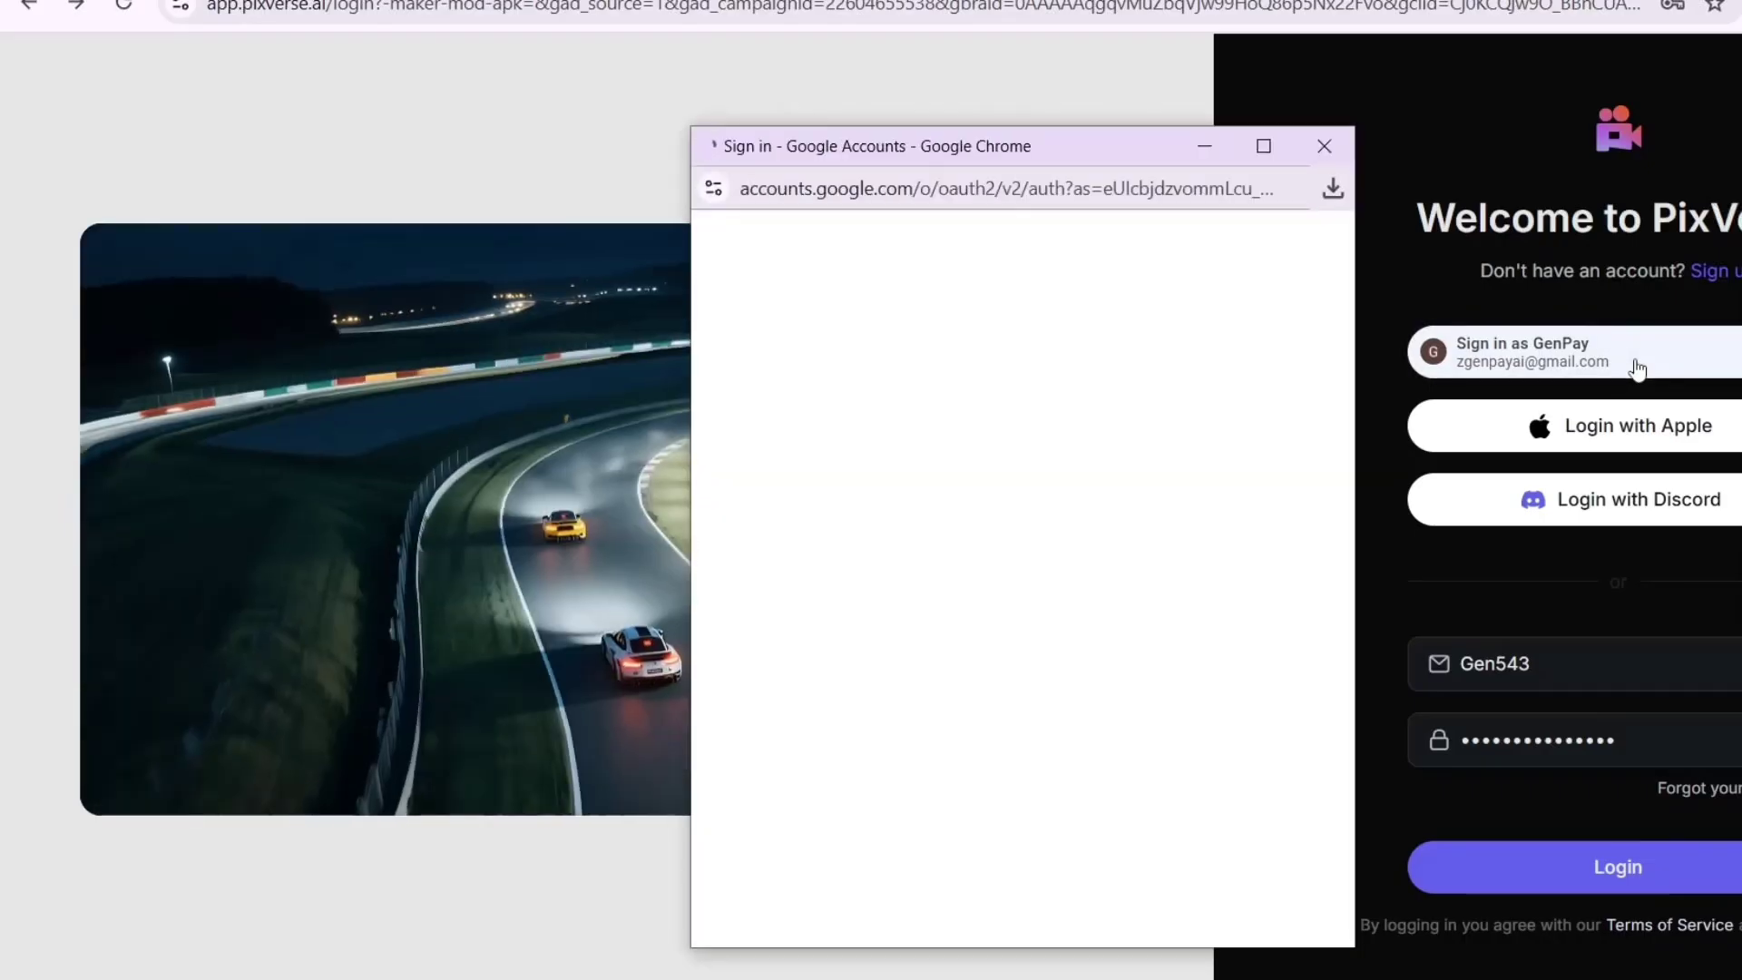
{"action": "left_click", "coordinate": [843, 542]}
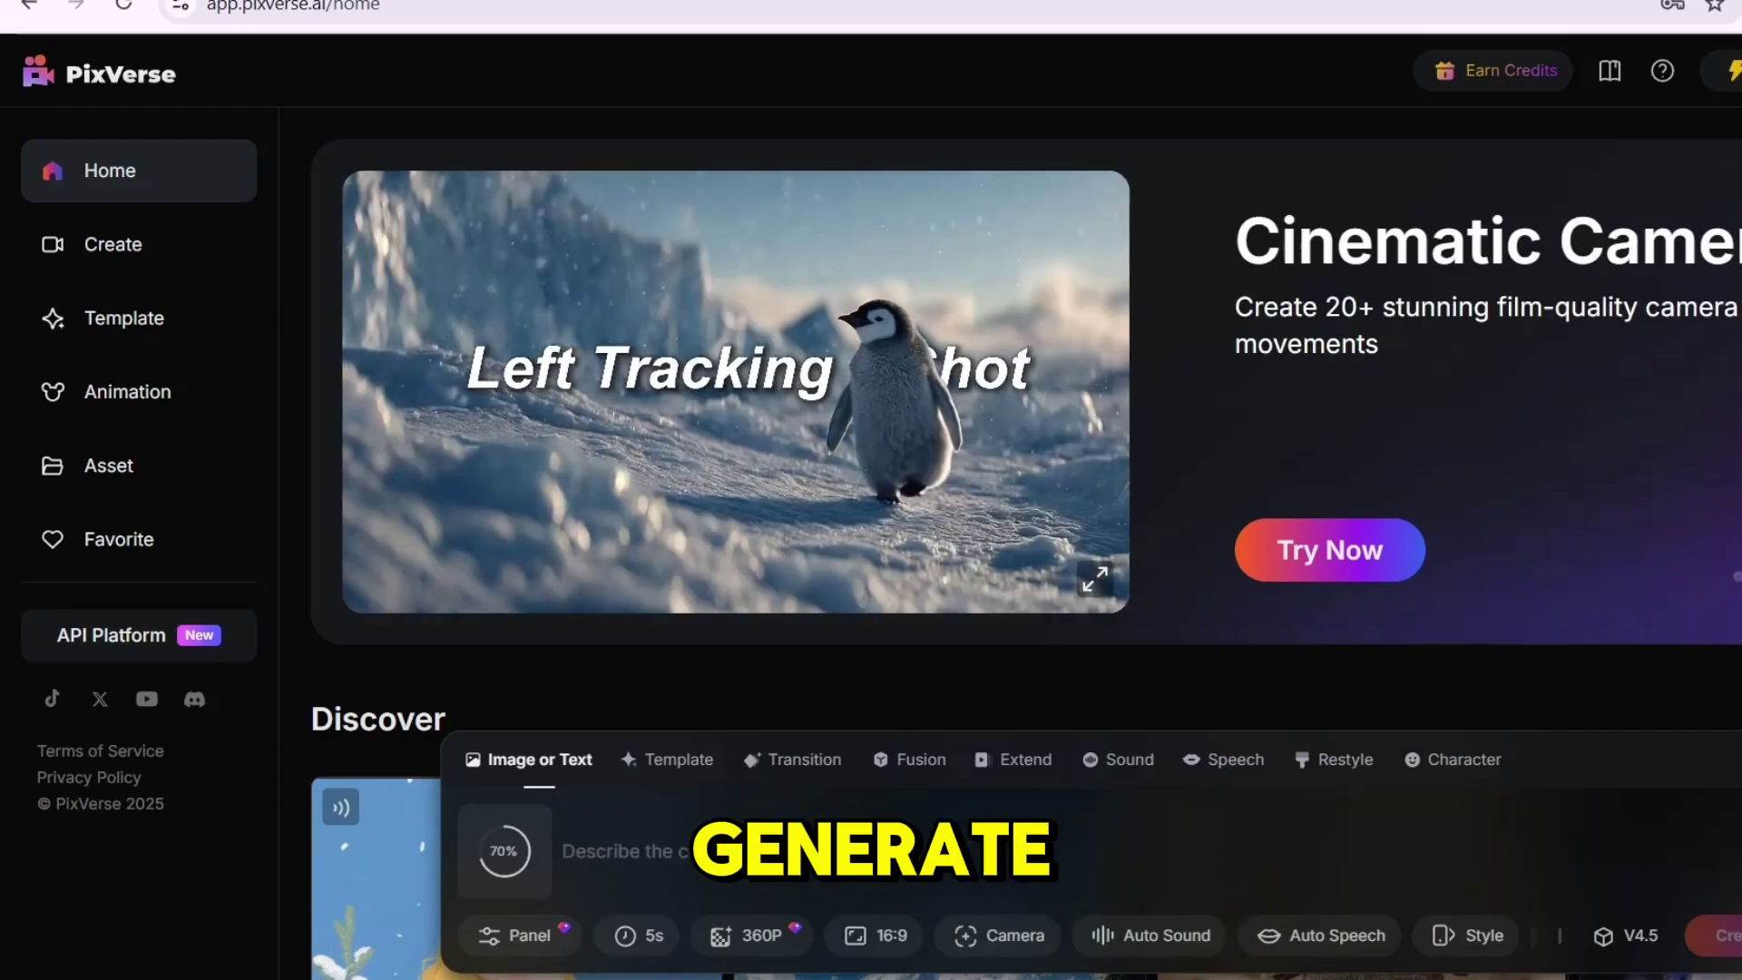
Paste the island adventure prompt, keep 5s duration, generate the beach girl video, and open it
{"action": "left_click", "coordinate": [767, 849]}
{"action": "key", "text": "ctrl+v"}
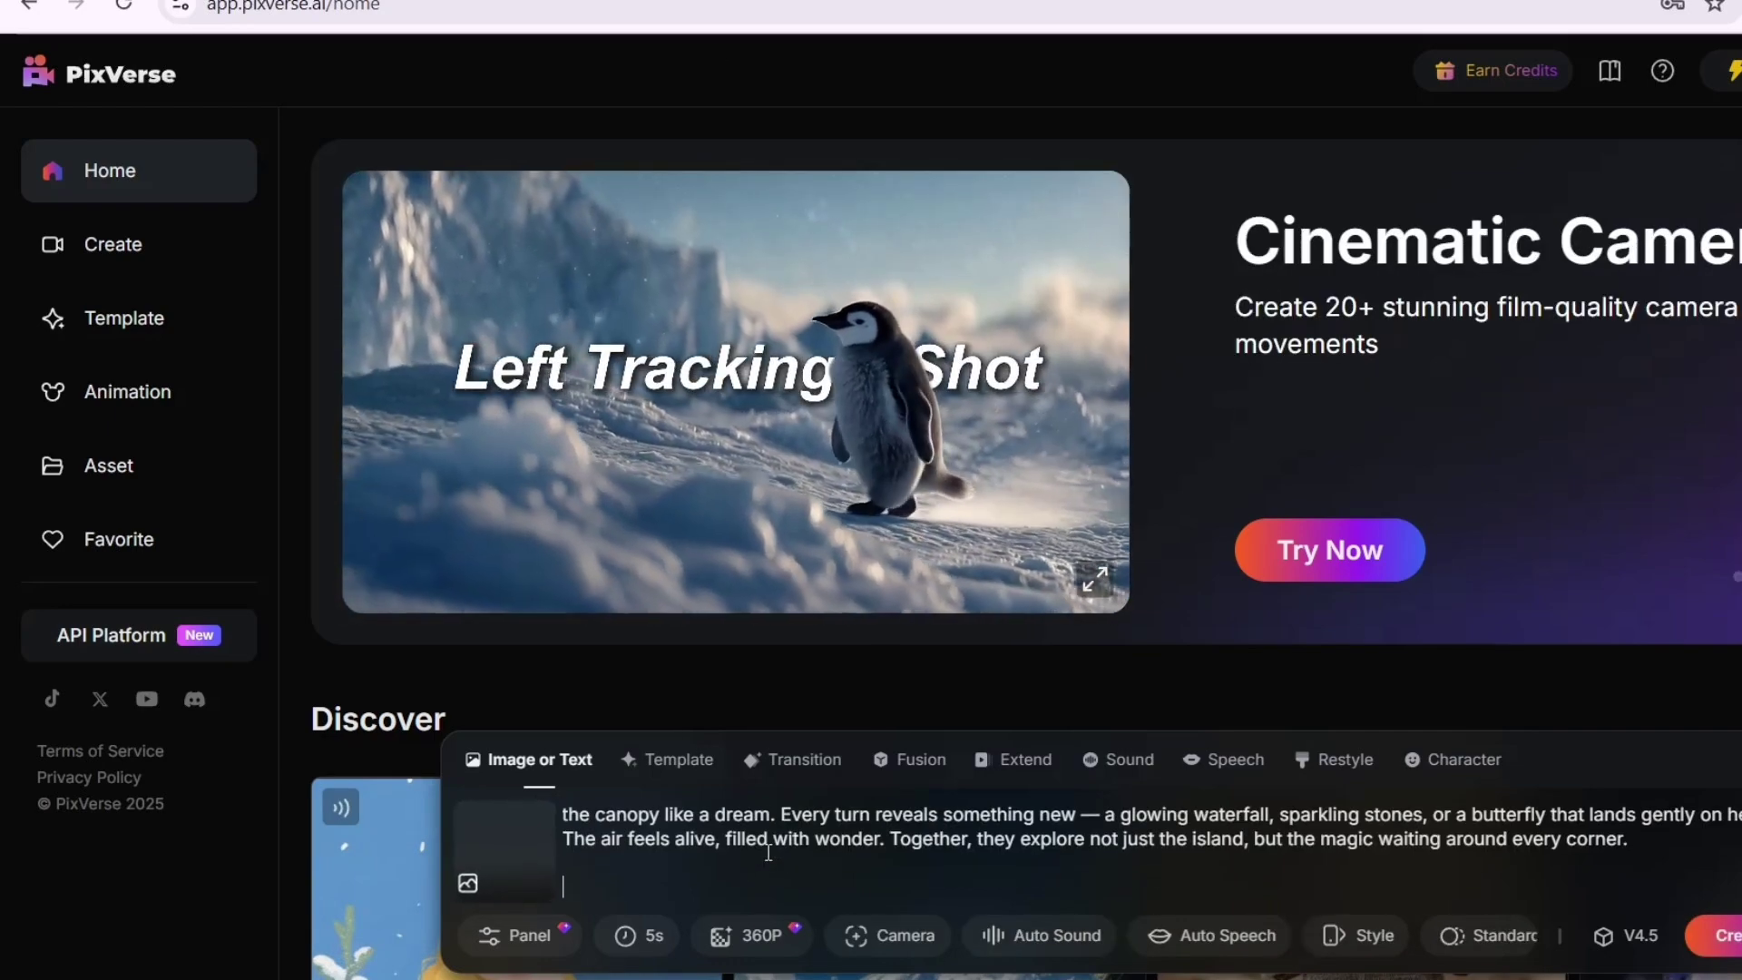
{"action": "left_click", "coordinate": [641, 939]}
{"action": "left_click", "coordinate": [642, 939]}
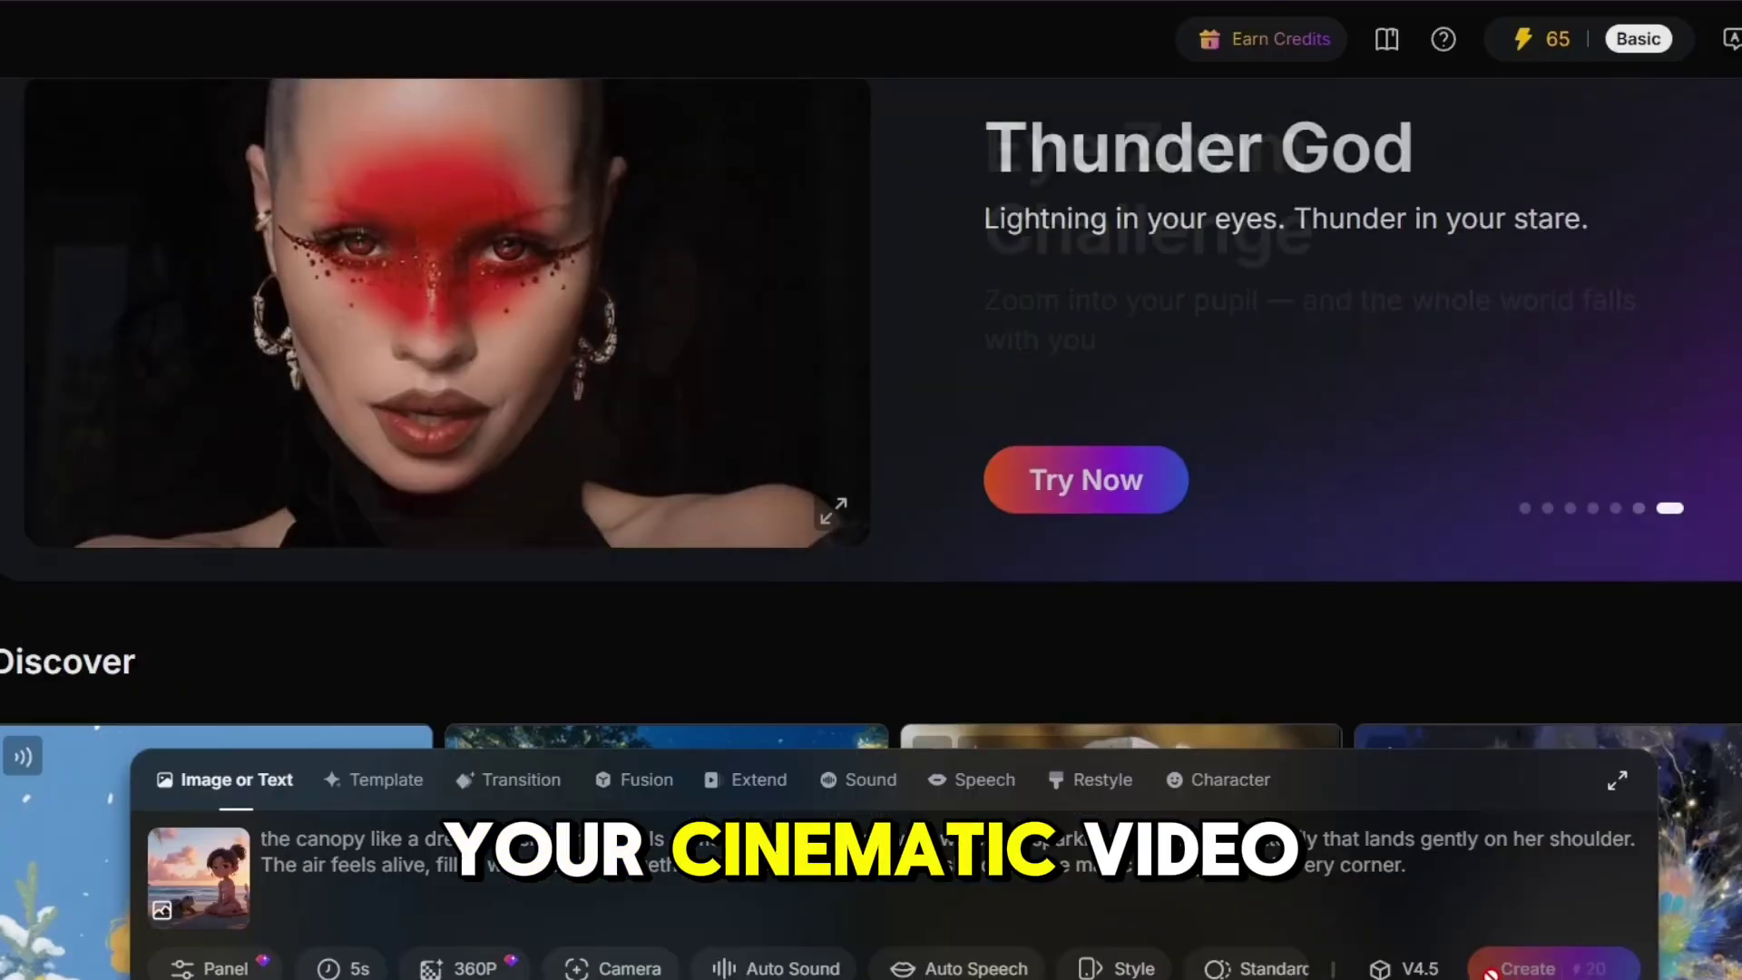
{"action": "left_click", "coordinate": [1542, 968]}
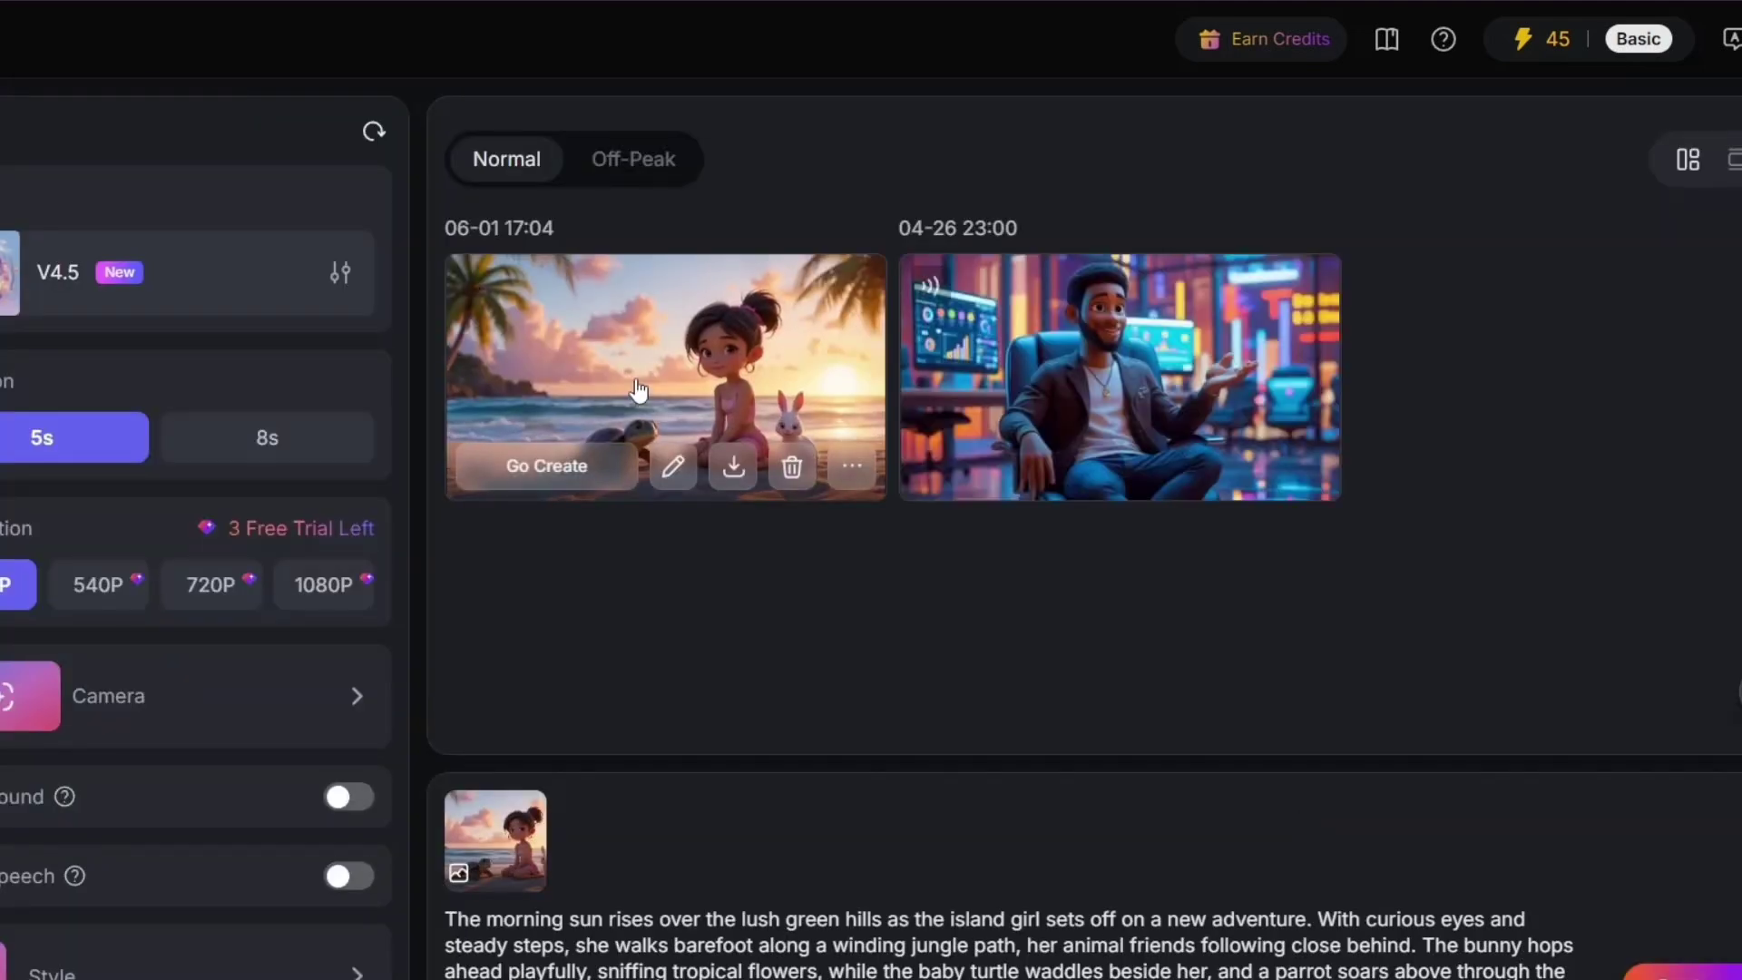
{"action": "left_click", "coordinate": [643, 379]}
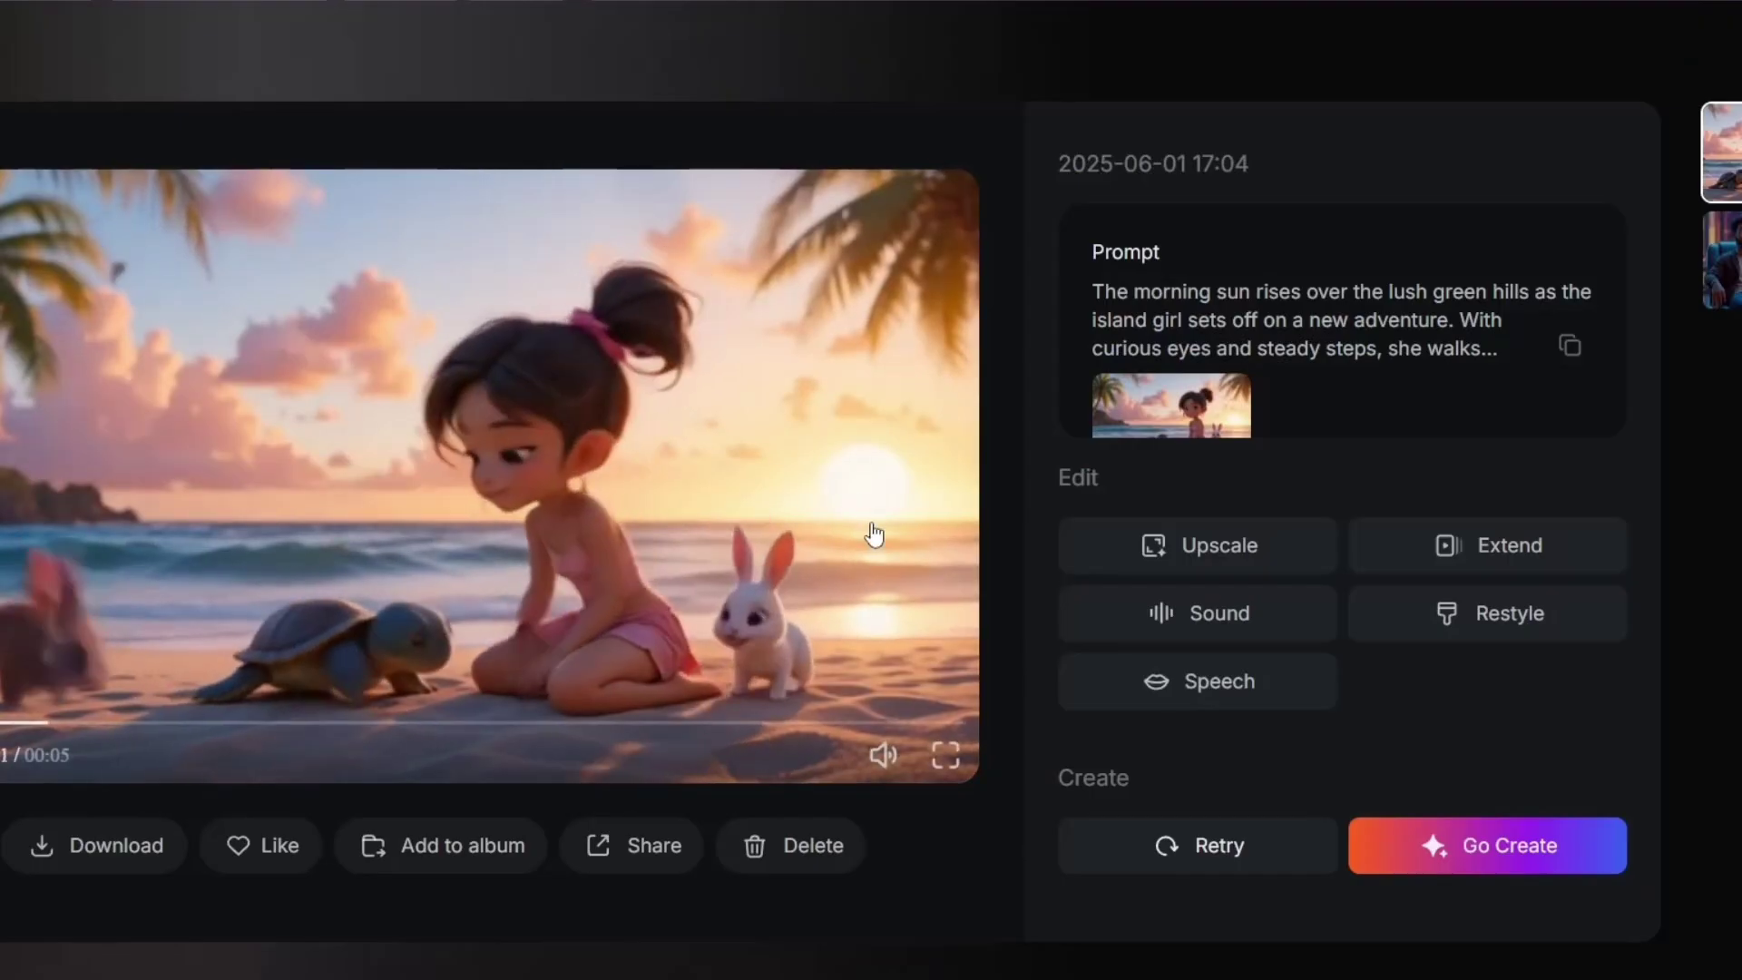